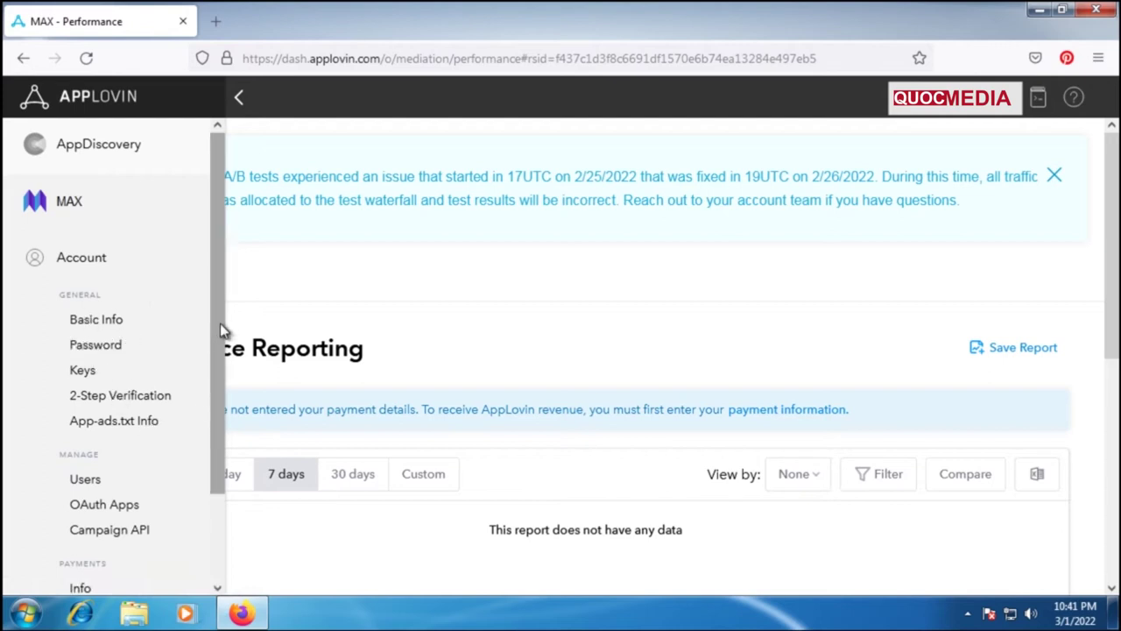
# Scroll the sidebar and open Payments > Info to reach the Address step.
pyautogui.scroll(-2, 218, 350)
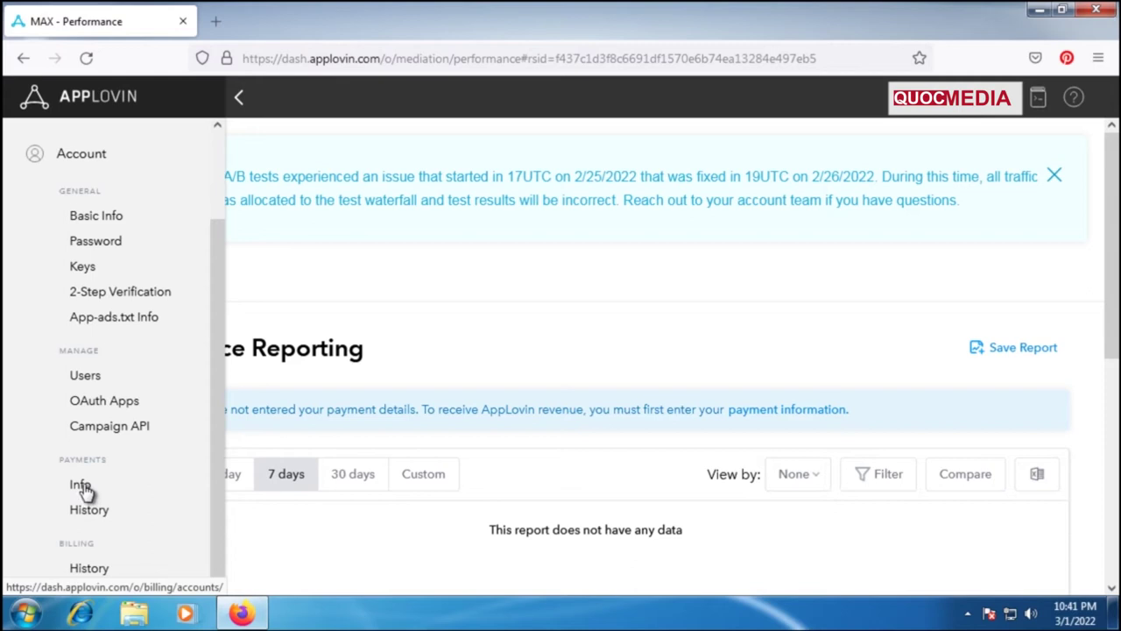
pyautogui.click(82, 487)
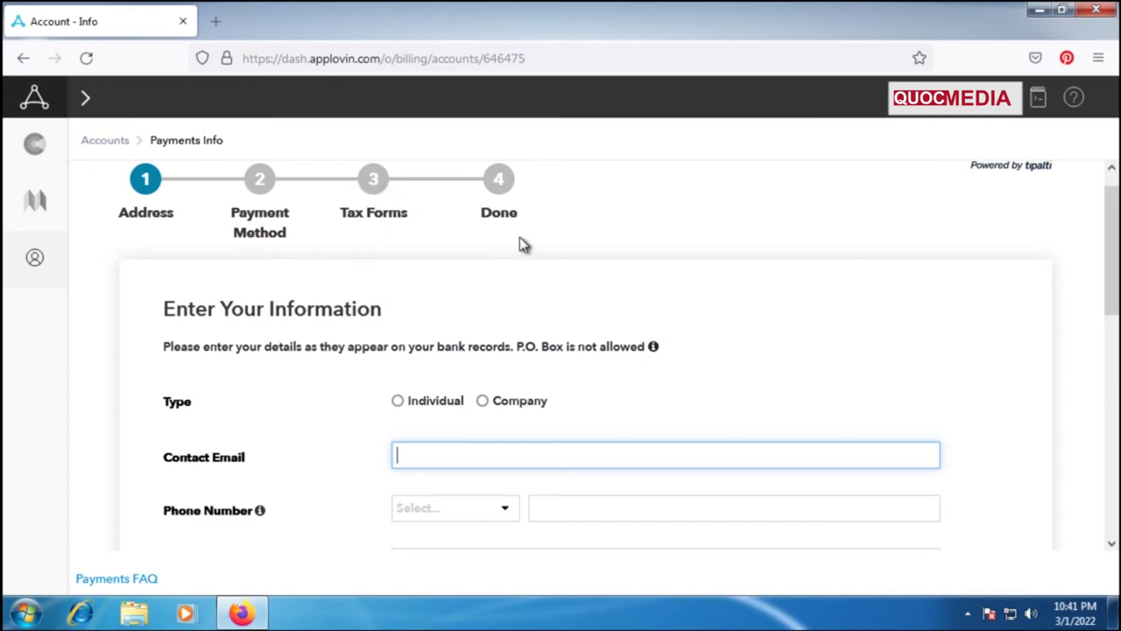
# Select Individual as the payee type and enter the contact e-mail address.
pyautogui.scroll(-3, 710, 381)
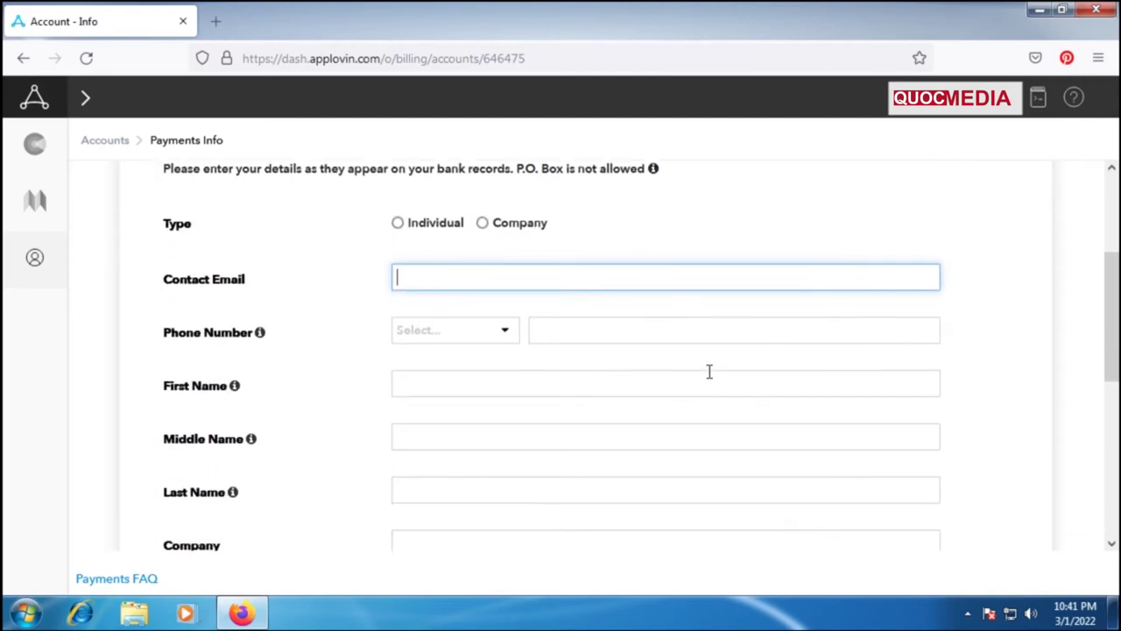
pyautogui.click(399, 222)
pyautogui.click(429, 278)
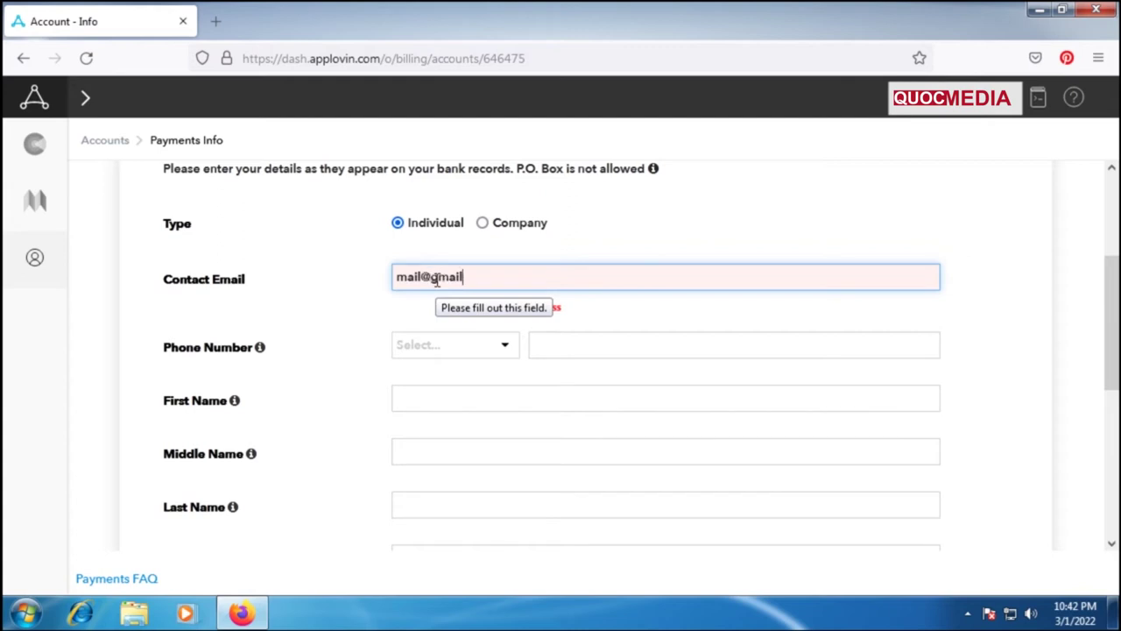
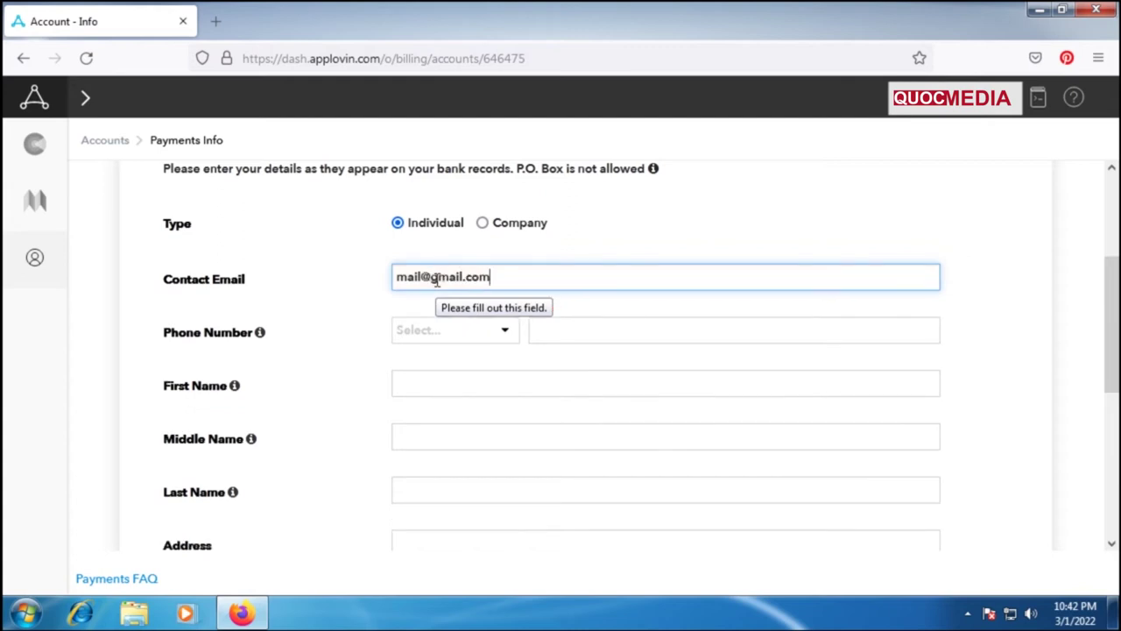
pyautogui.click(398, 276)
pyautogui.write('Your')
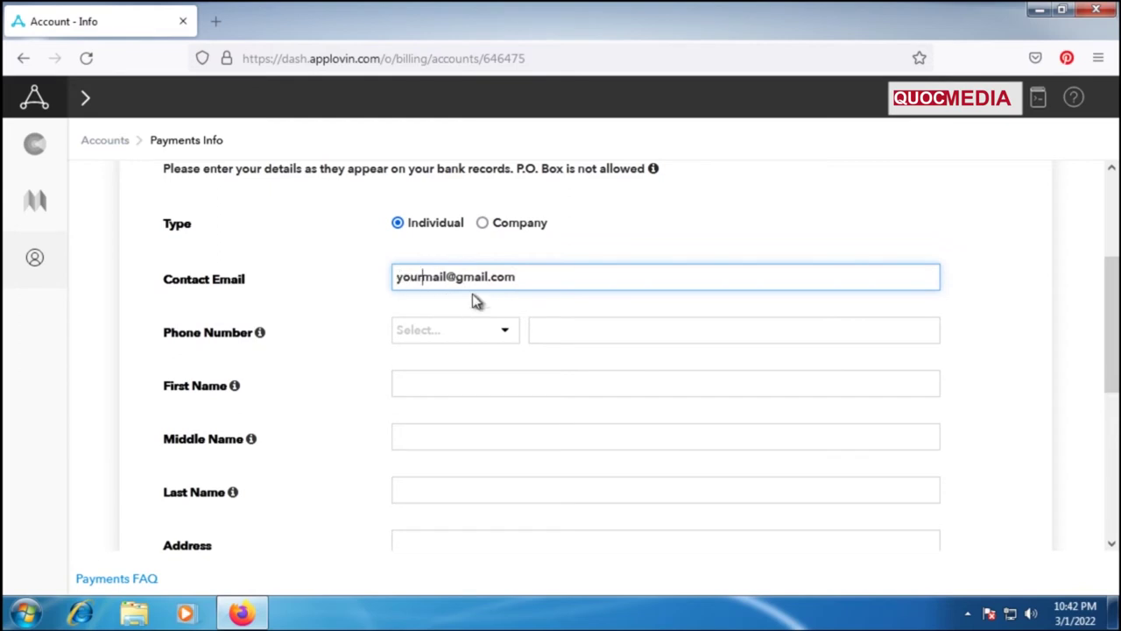
# Set the phone country code to Vietnam (+84).
pyautogui.click(496, 334)
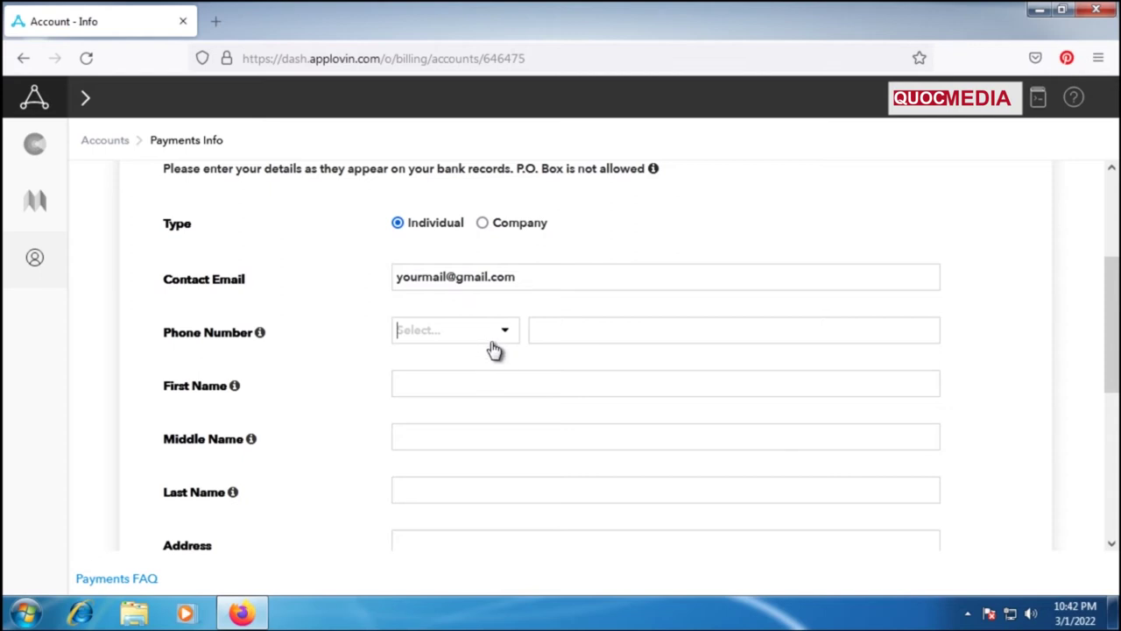
pyautogui.click(505, 338)
pyautogui.moveTo(933, 378); pyautogui.dragTo(933, 409)
pyautogui.scroll(10, 934, 408)
pyautogui.write('v')
pyautogui.click(467, 380)
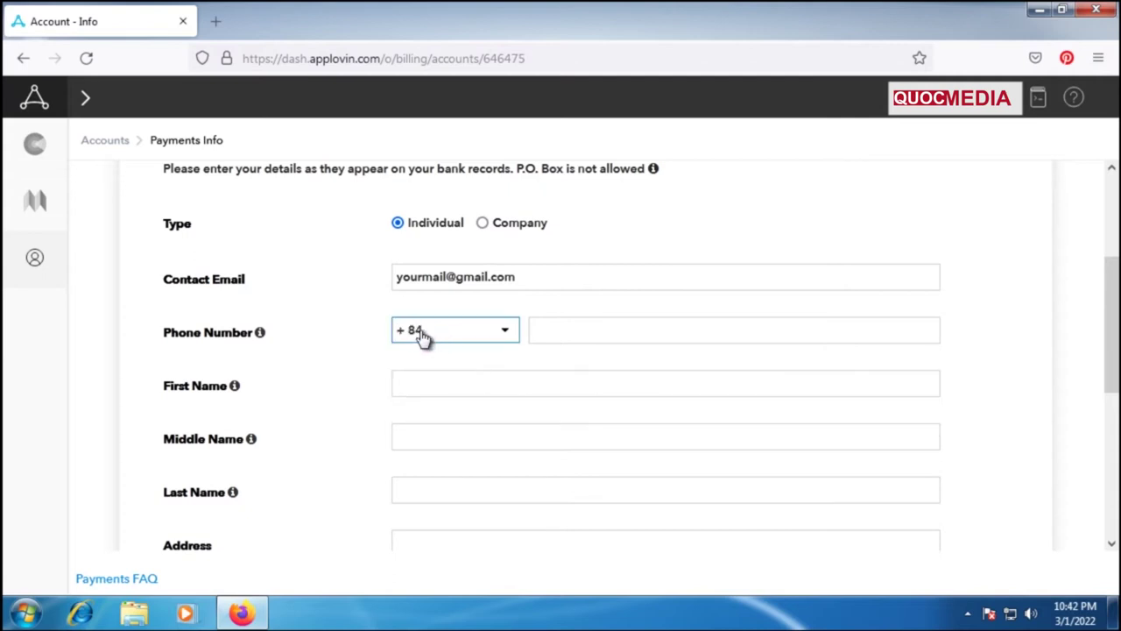
pyautogui.click(558, 329)
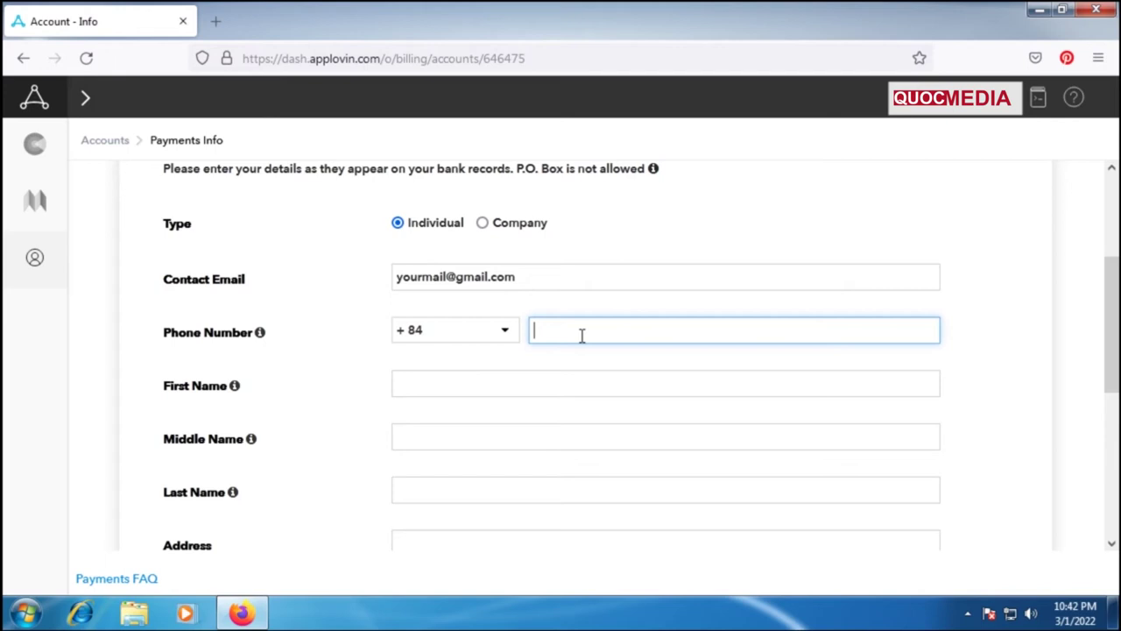
pyautogui.click(469, 384)
pyautogui.scroll(-1, 474, 382)
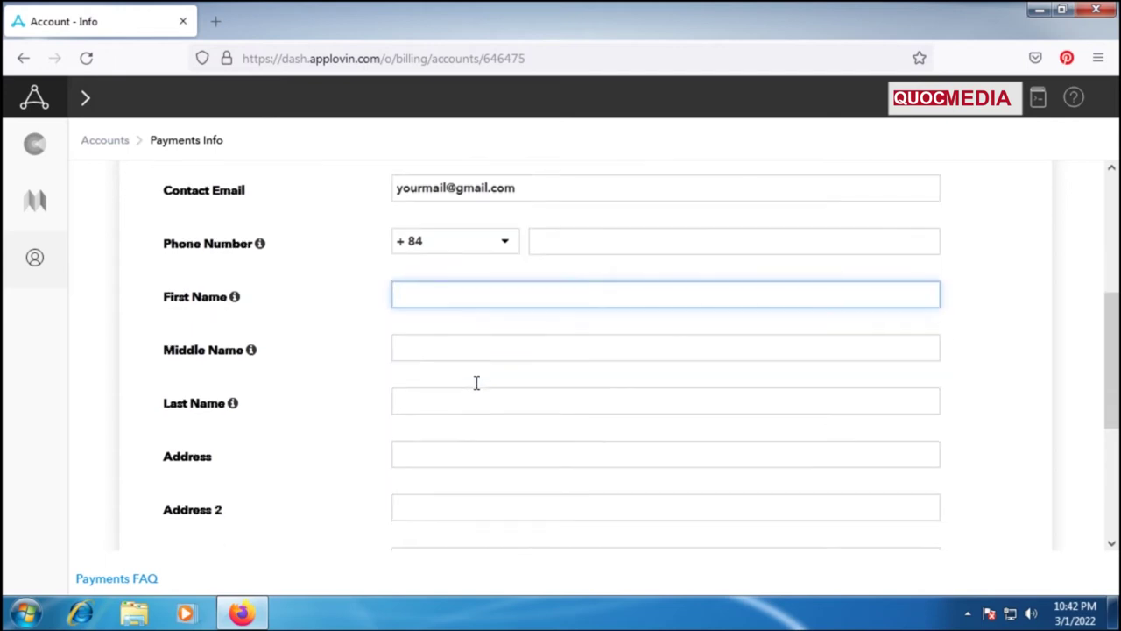
# Fill in the payee's first and last name and choose Vietnam as the country.
pyautogui.click(429, 399)
pyautogui.click(441, 302)
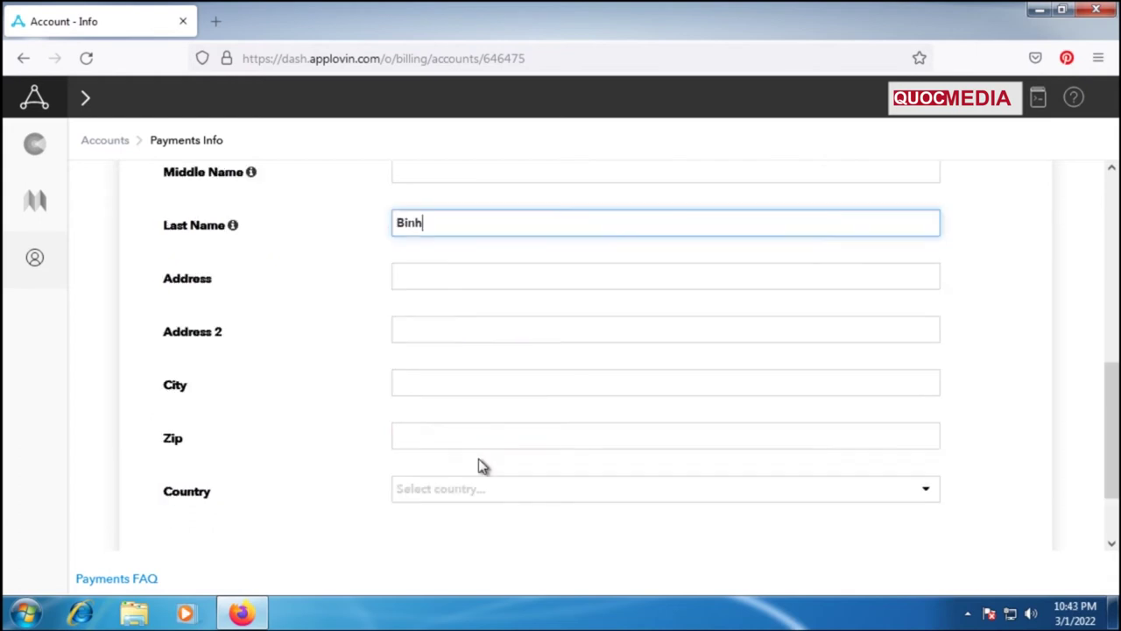
pyautogui.scroll(-1, 479, 458)
pyautogui.click(880, 412)
pyautogui.click(880, 409)
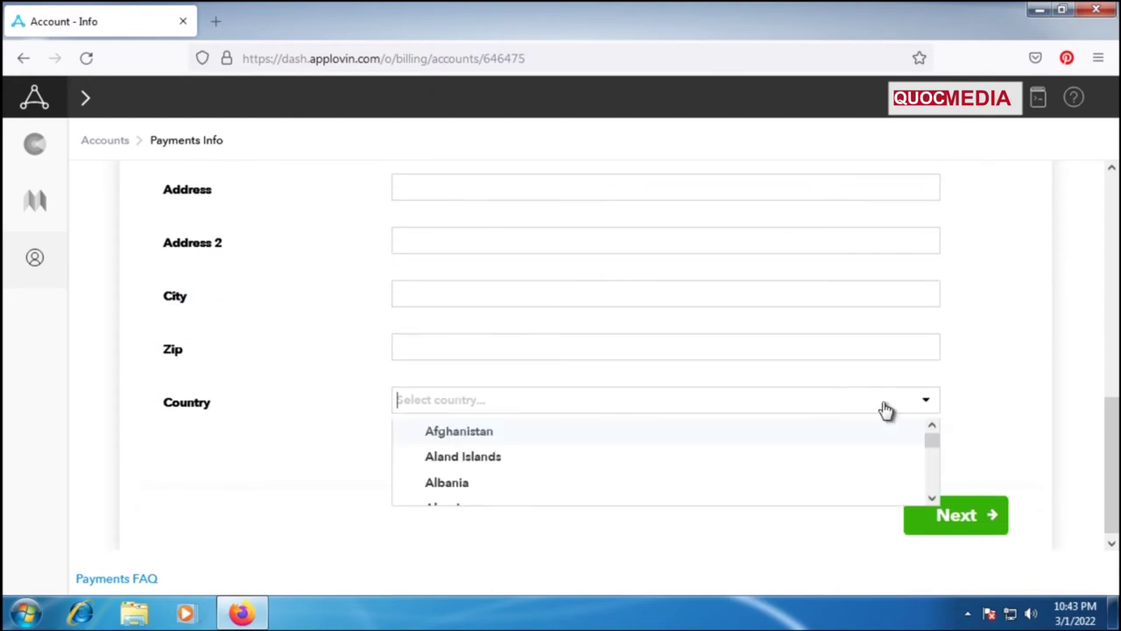
pyautogui.moveTo(928, 449); pyautogui.dragTo(931, 490)
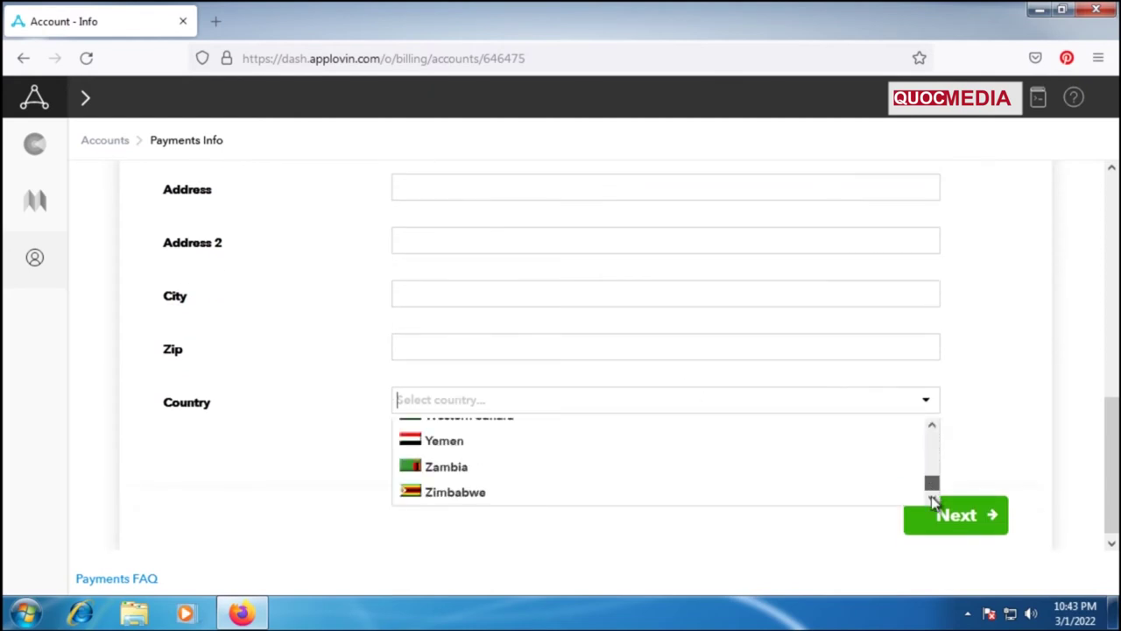
pyautogui.scroll(1, 693, 476)
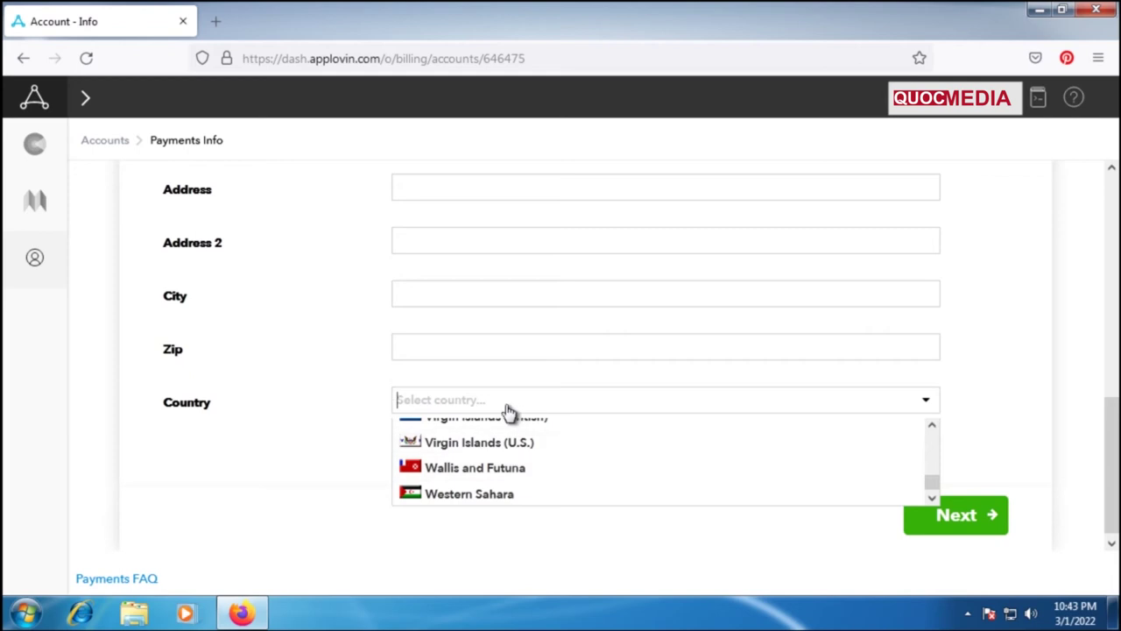
pyautogui.write('v')
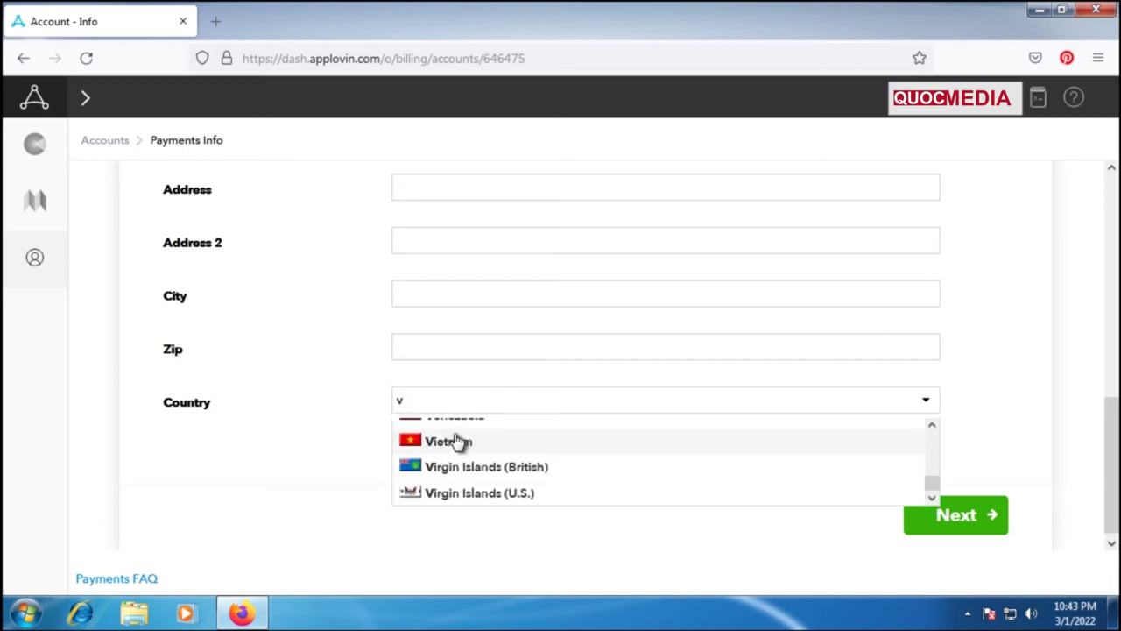
pyautogui.click(458, 441)
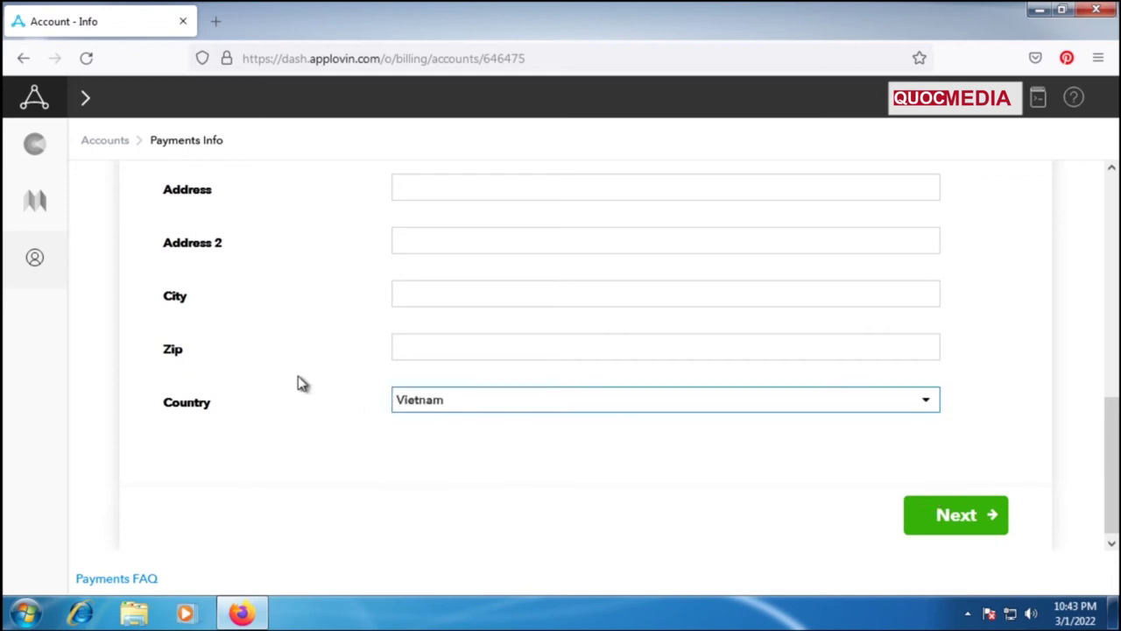
# Enter the city and postal code, then move to the street address field.
pyautogui.click(439, 295)
pyautogui.scroll(3, 493, 450)
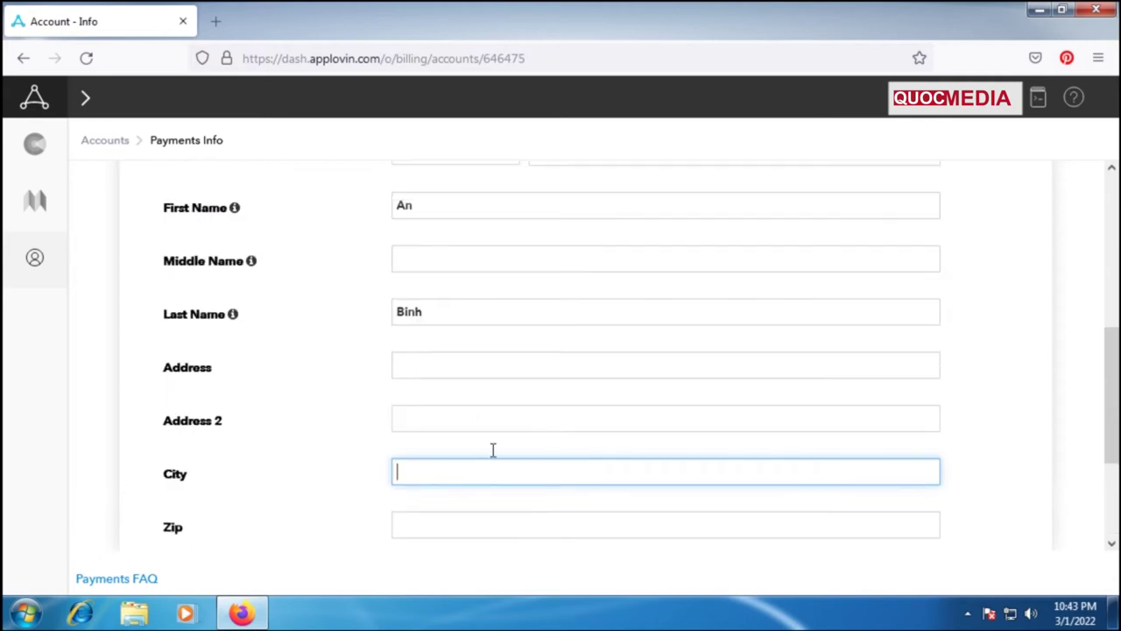
pyautogui.scroll(-1, 487, 488)
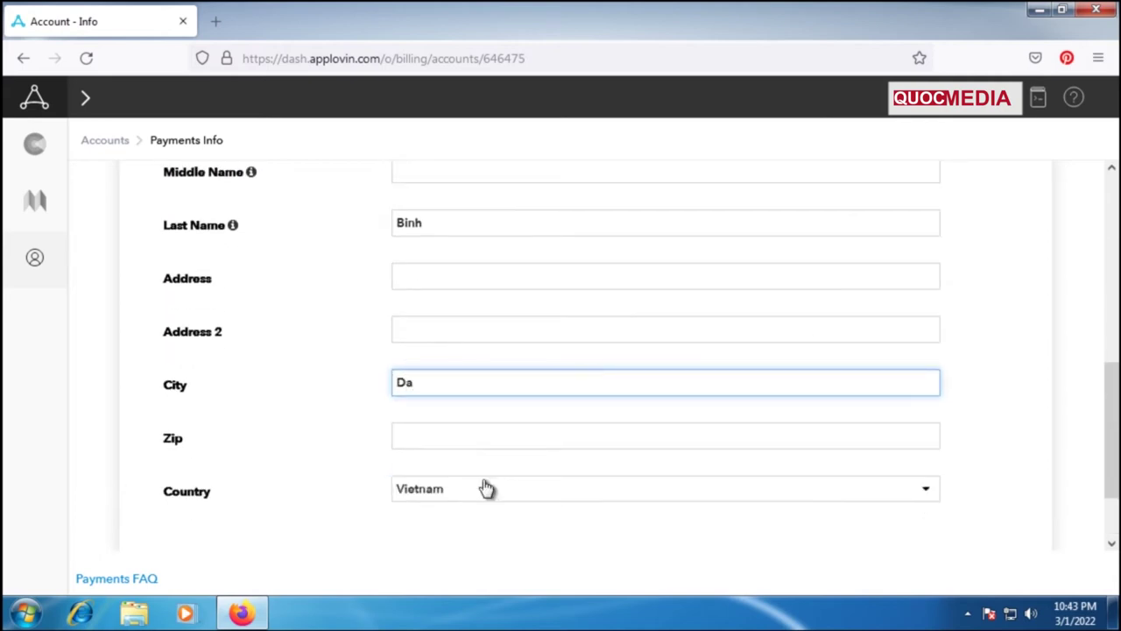
pyautogui.click(492, 435)
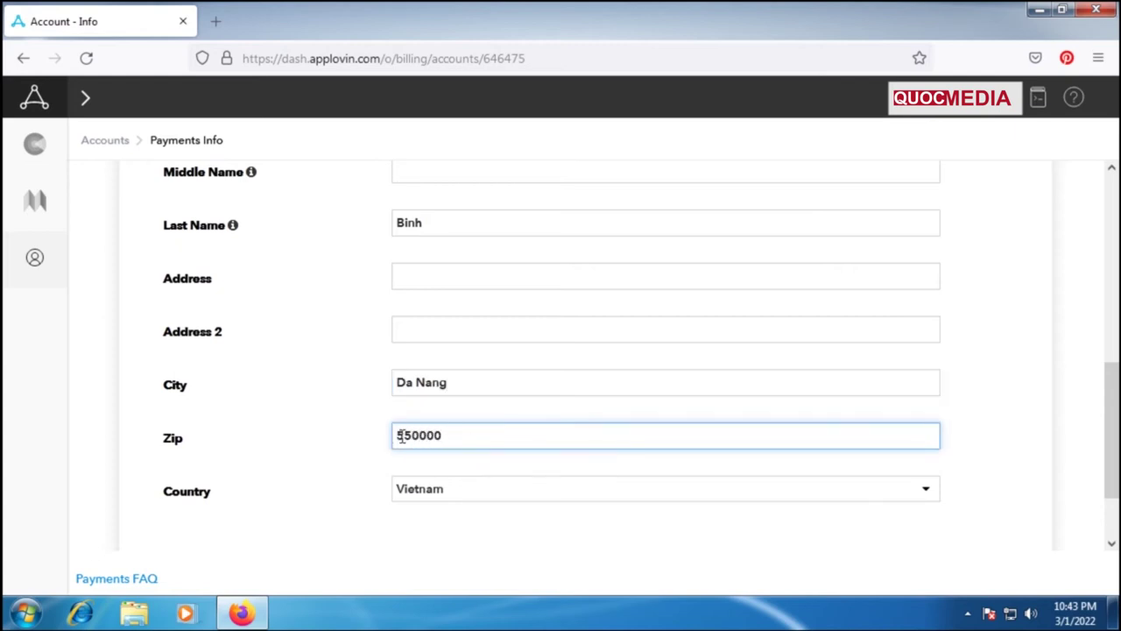
pyautogui.moveTo(449, 438); pyautogui.dragTo(350, 430)
pyautogui.click(350, 433)
pyautogui.scroll(1, 345, 456)
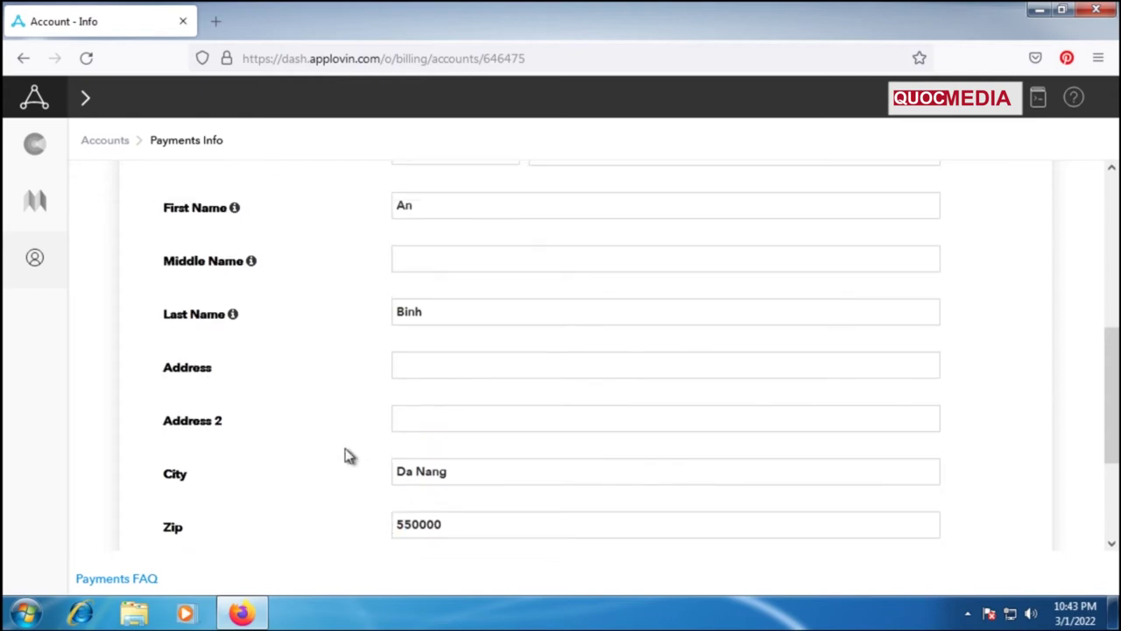
pyautogui.click(430, 363)
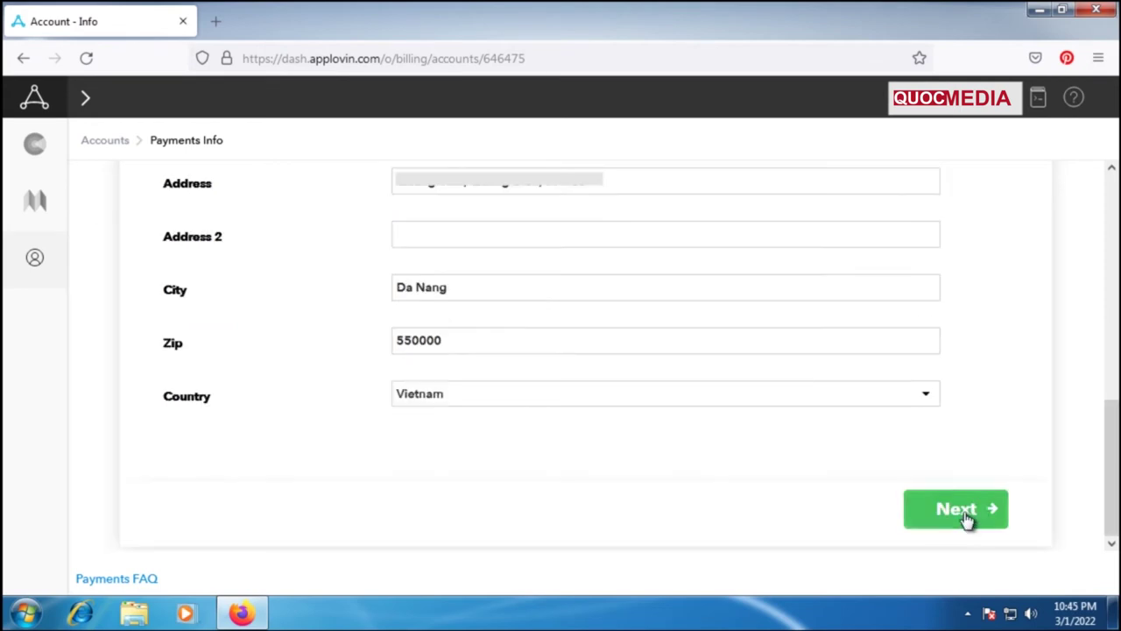
# Submit the address and choose Confirm and Continue for the unverified address.
pyautogui.click(966, 517)
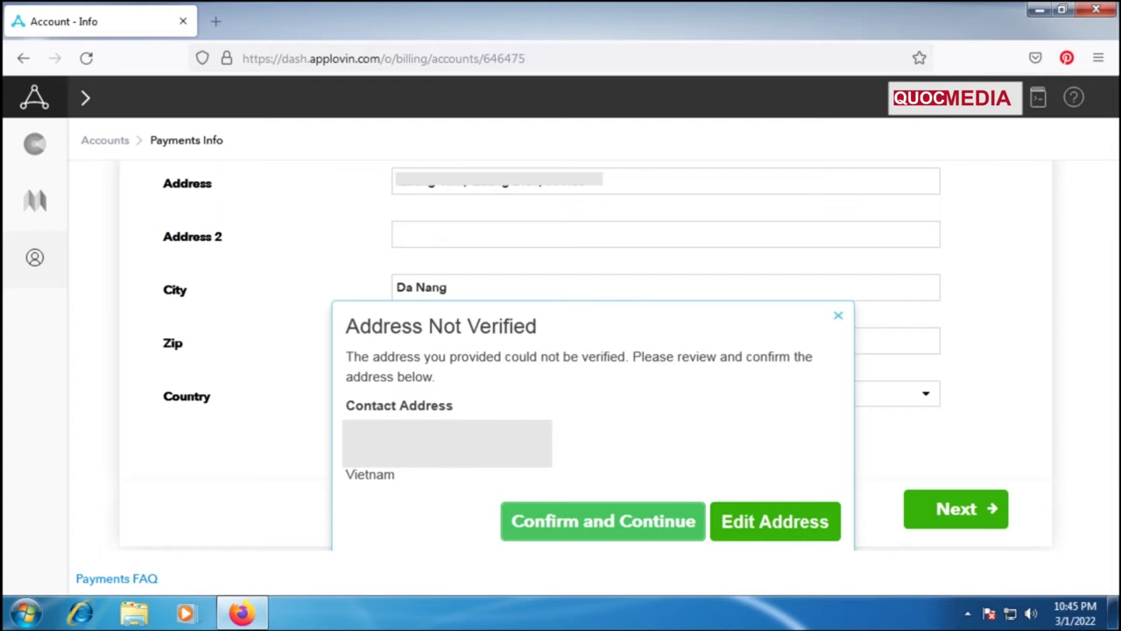
pyautogui.doubleClick(395, 474)
pyautogui.click(430, 483)
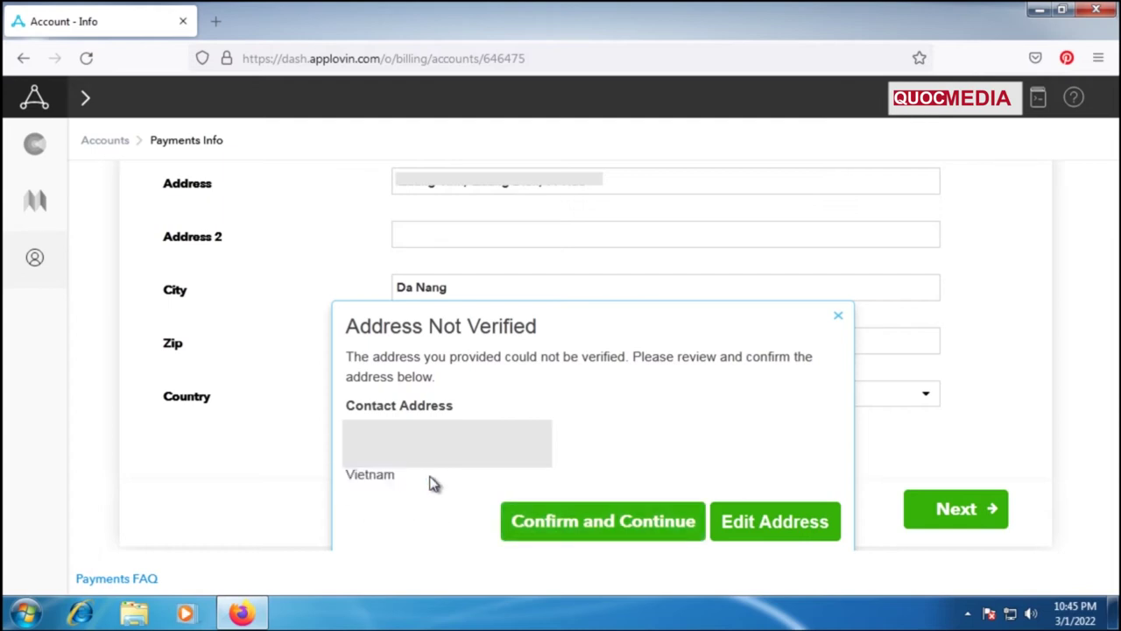
pyautogui.click(627, 526)
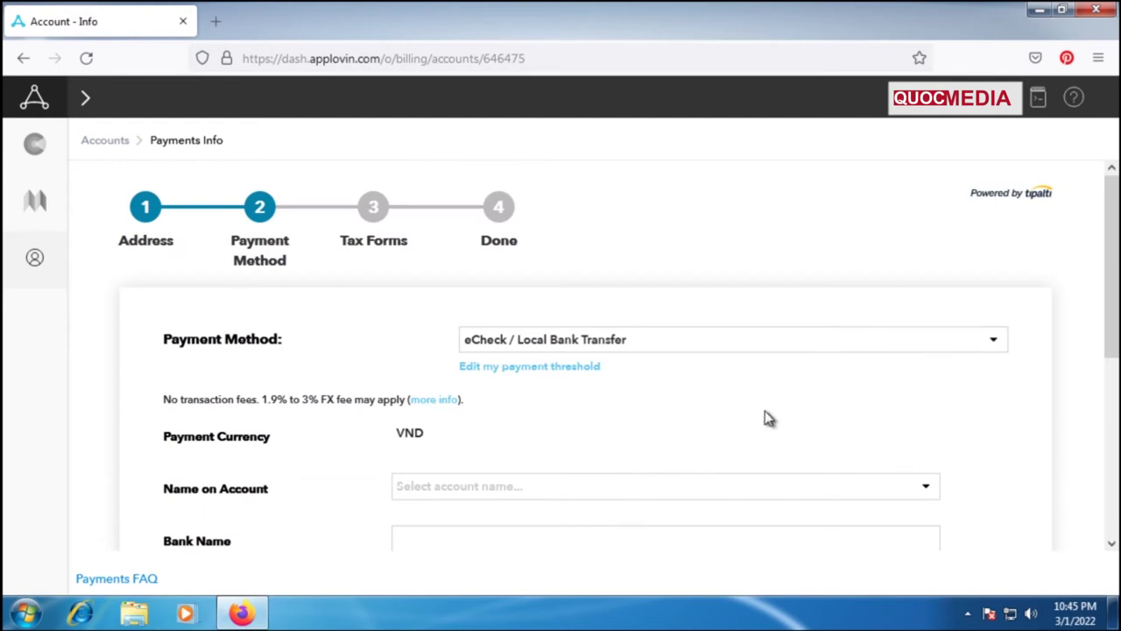
# Change the payment method from eCheck in VND to PayPal paid in USD.
pyautogui.scroll(-2, 756, 426)
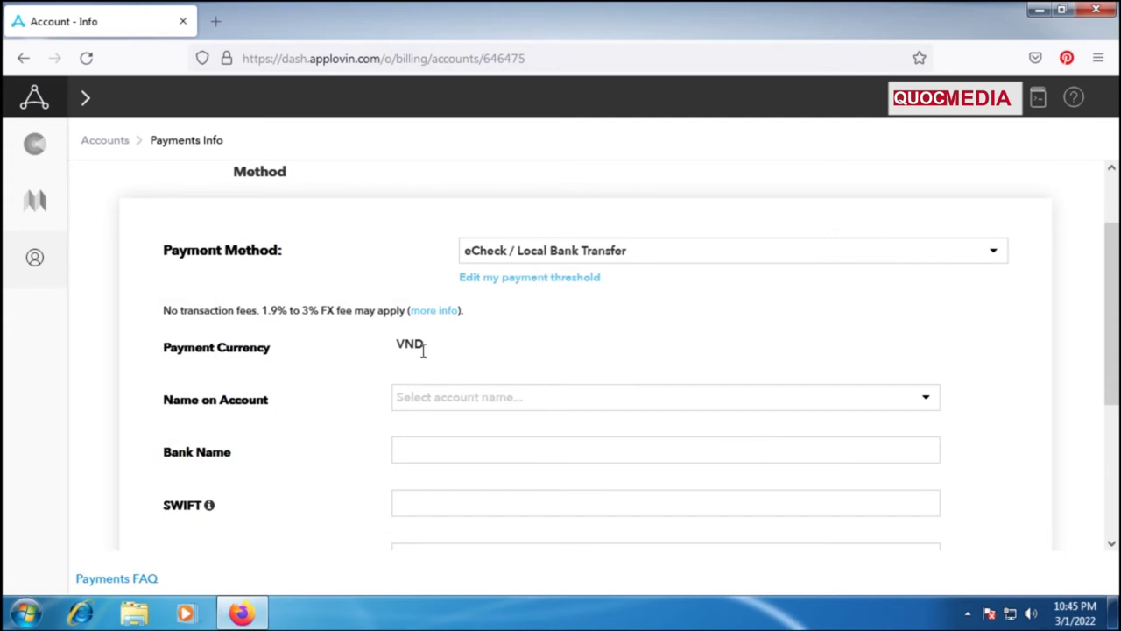
pyautogui.moveTo(399, 346); pyautogui.dragTo(437, 352)
pyautogui.click(467, 355)
pyautogui.click(948, 255)
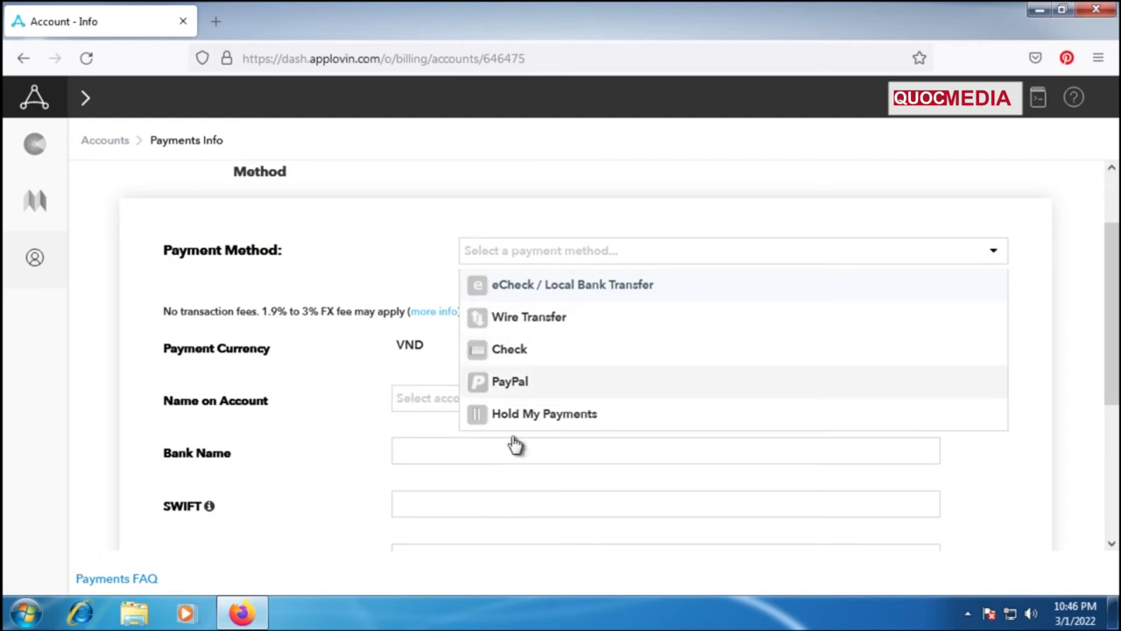
pyautogui.click(525, 385)
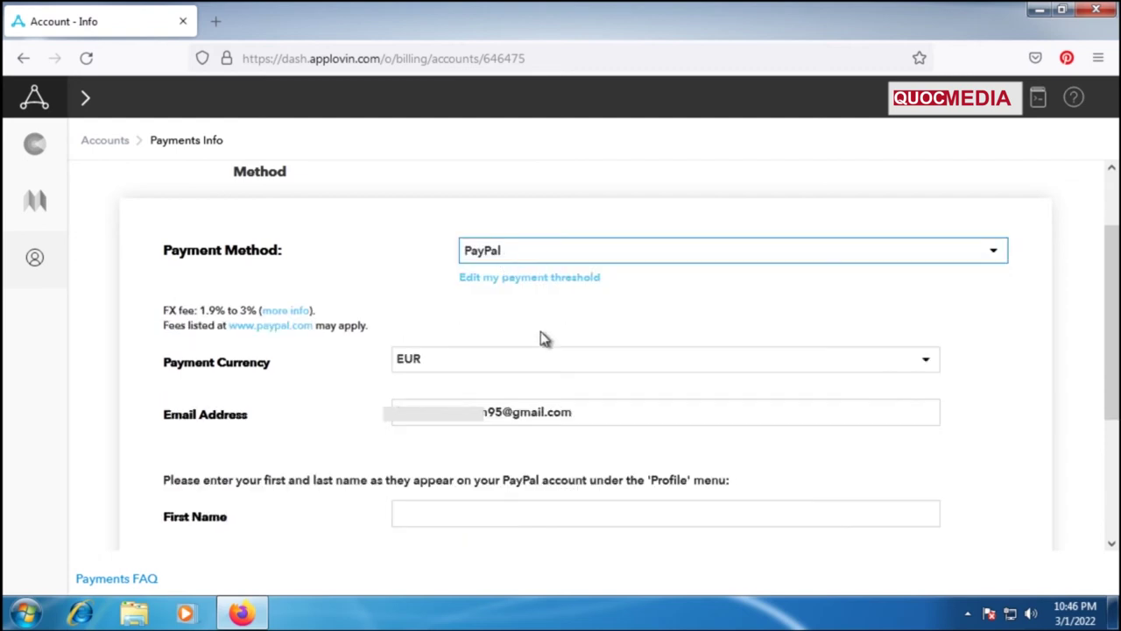
pyautogui.doubleClick(261, 363)
pyautogui.click(929, 369)
pyautogui.scroll(3, 877, 426)
pyautogui.scroll(-5, 746, 412)
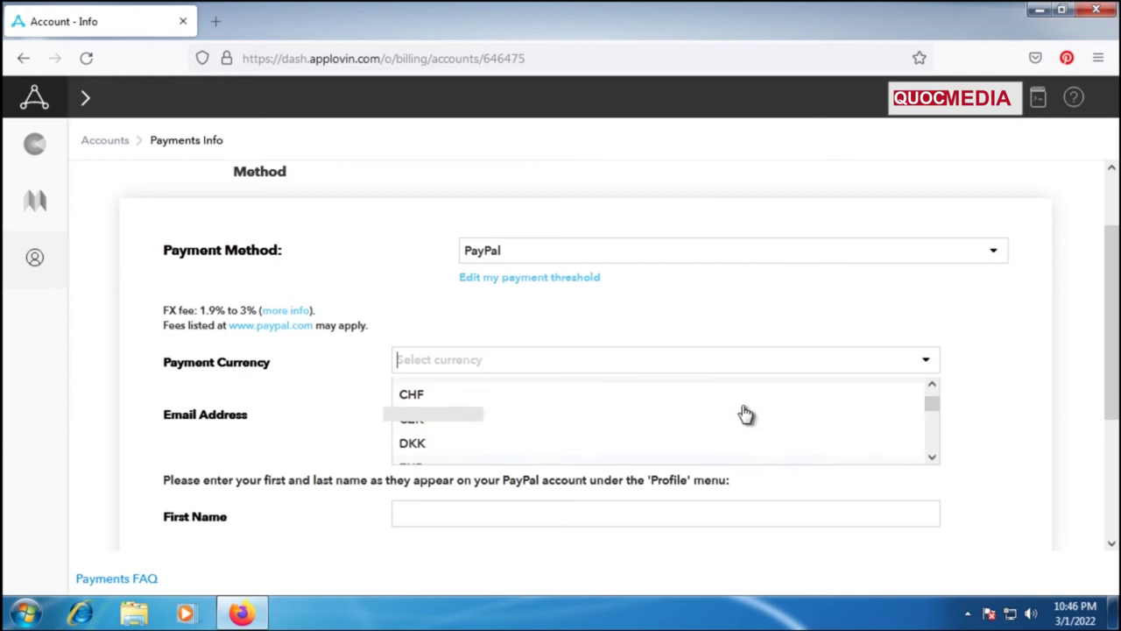
pyautogui.scroll(-2, 746, 413)
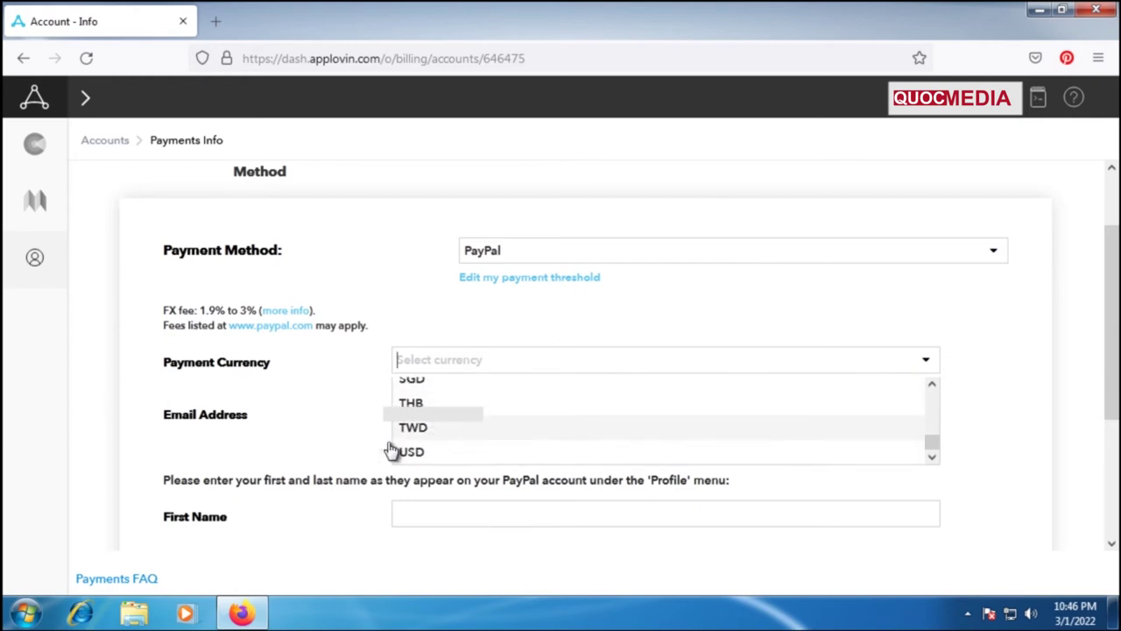
pyautogui.click(411, 454)
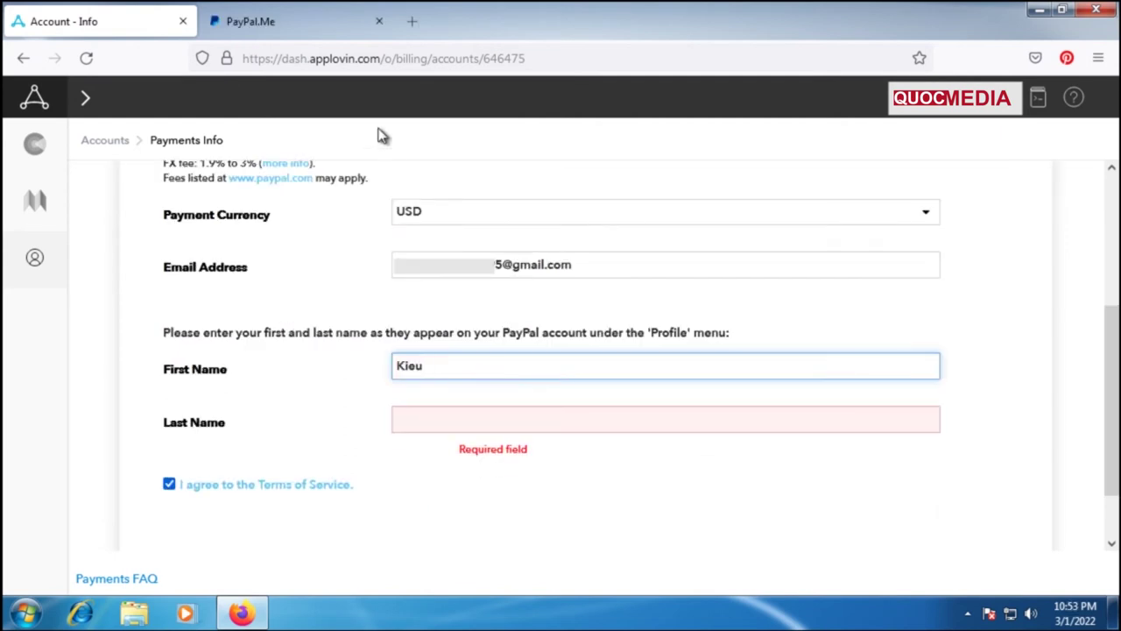
# Copy the account holder's last name from the PayPal.Me tab into Last Name and continue.
pyautogui.click(303, 22)
pyautogui.doubleClick(575, 273)
pyautogui.hotkey('ctrl', 'c')
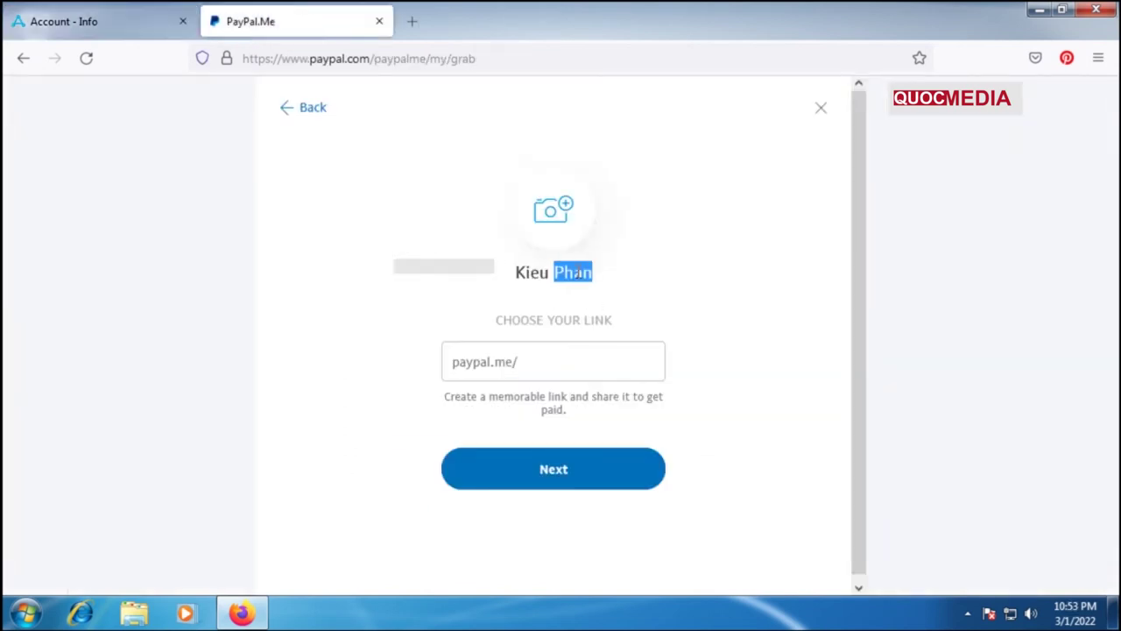
pyautogui.click(94, 31)
pyautogui.click(466, 410)
pyautogui.hotkey('ctrl', 'v')
pyautogui.click(673, 493)
pyautogui.scroll(-1, 679, 499)
pyautogui.click(948, 518)
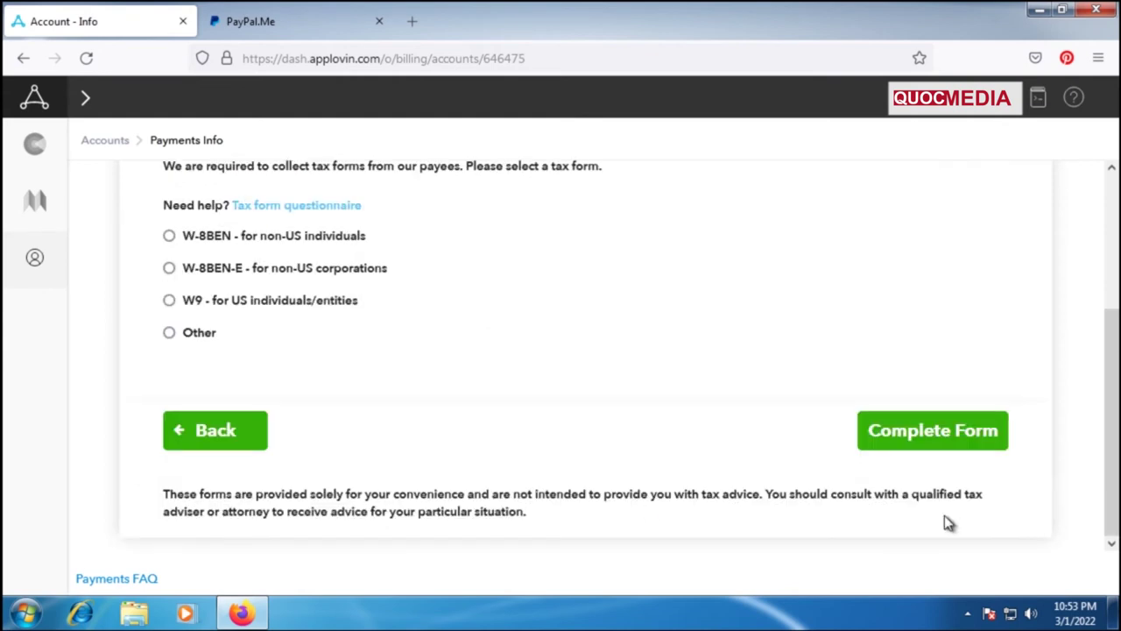
# Select the W-8BEN form for non-US individuals and choose Complete Form.
pyautogui.scroll(2, 393, 378)
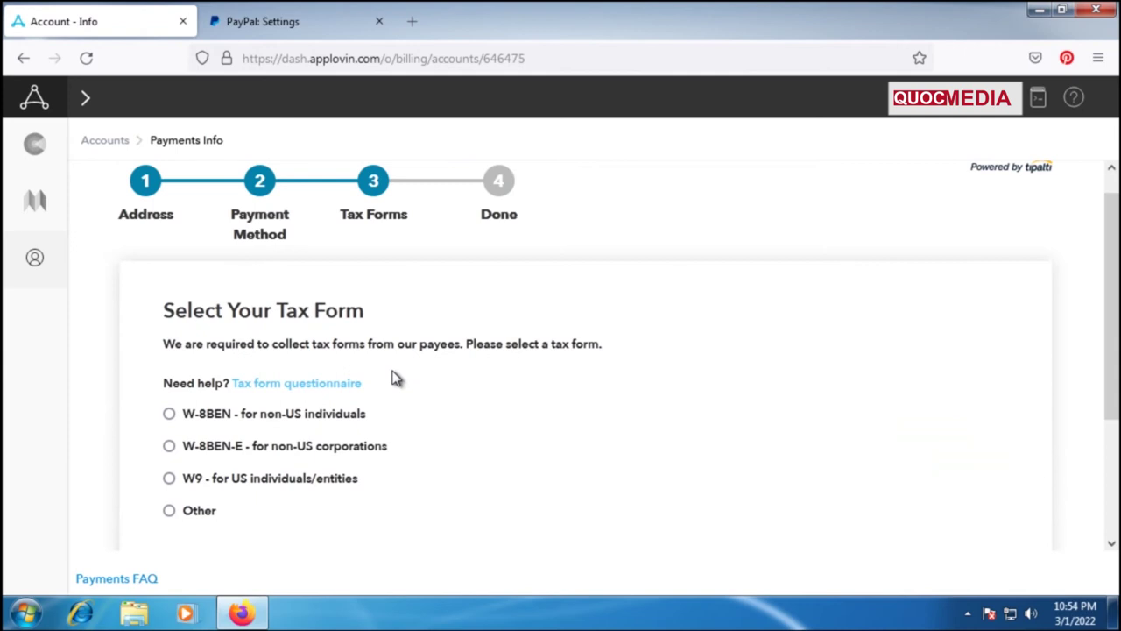
pyautogui.scroll(-2, 394, 378)
pyautogui.scroll(1, 394, 378)
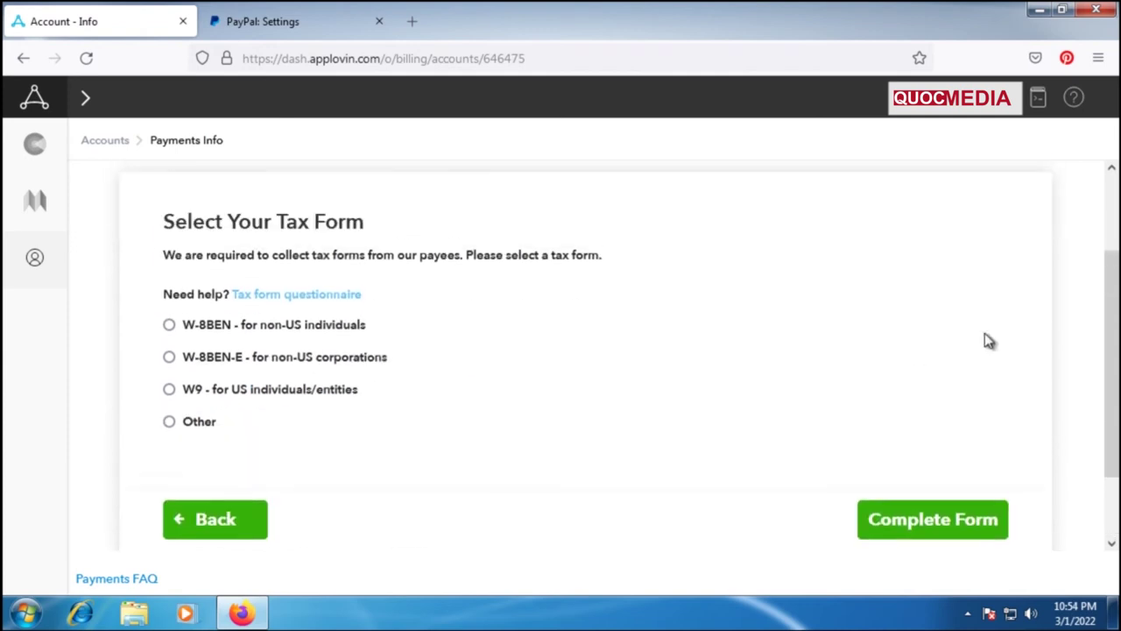
pyautogui.moveTo(1112, 357); pyautogui.dragTo(1106, 292)
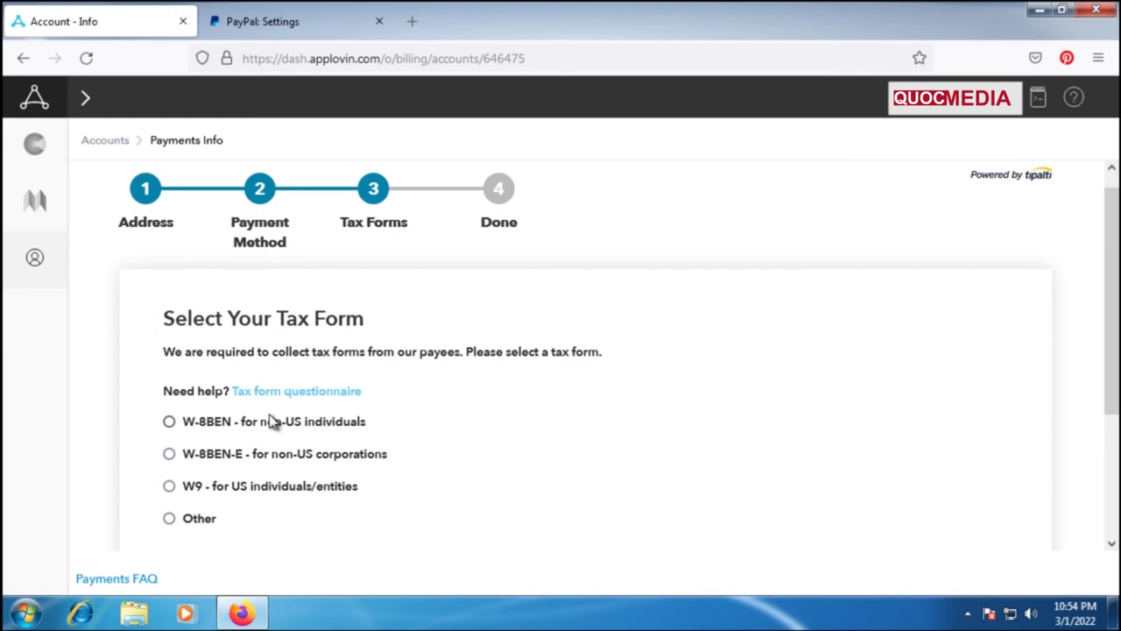
pyautogui.click(173, 424)
pyautogui.scroll(-3, 701, 461)
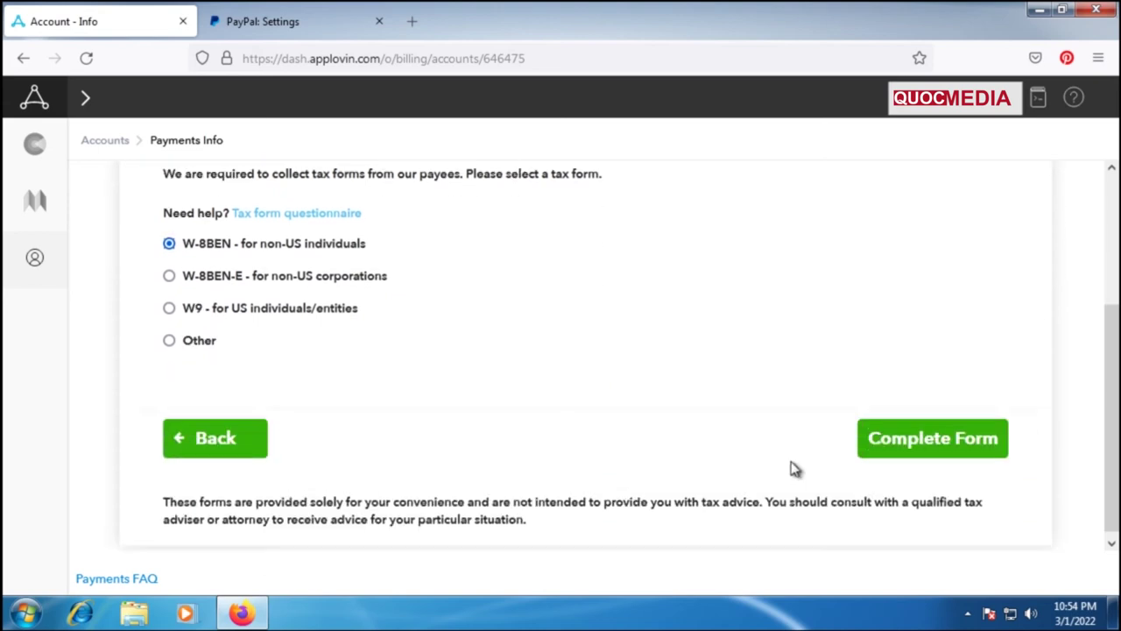
pyautogui.click(943, 444)
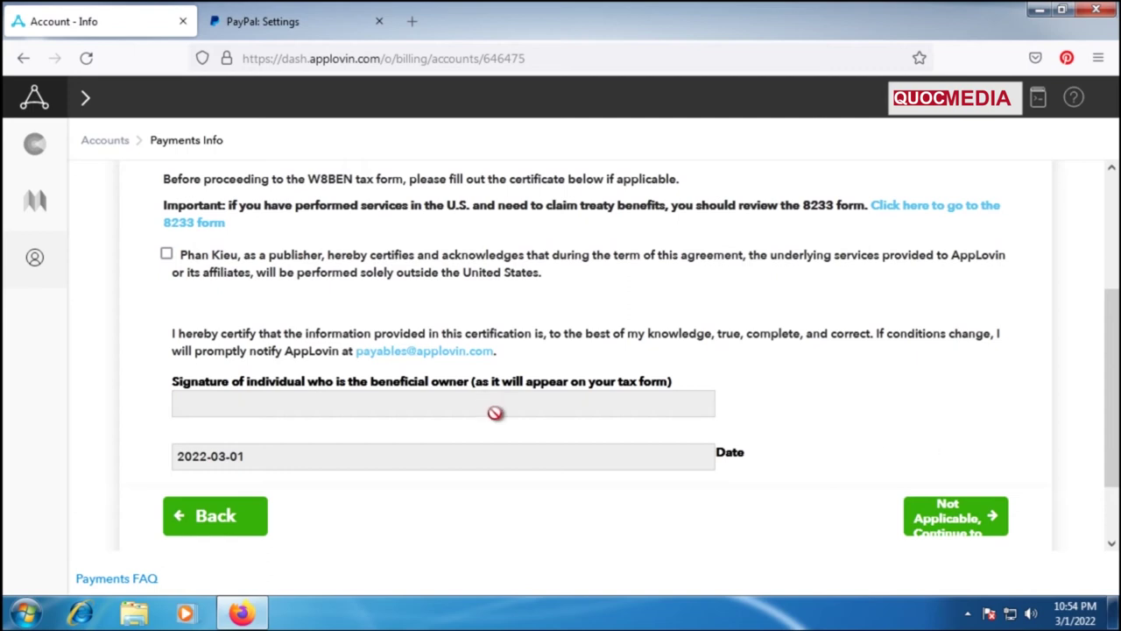
# Tick the outside-US services certification, sign with the owner's copied name, and submit.
pyautogui.click(167, 255)
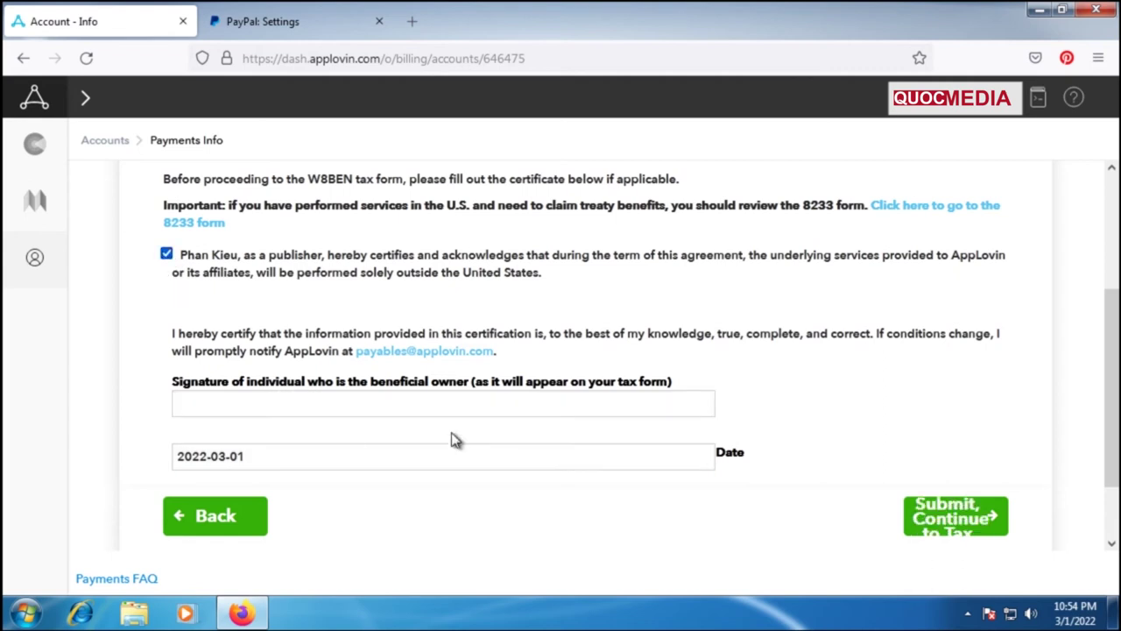
pyautogui.click(327, 407)
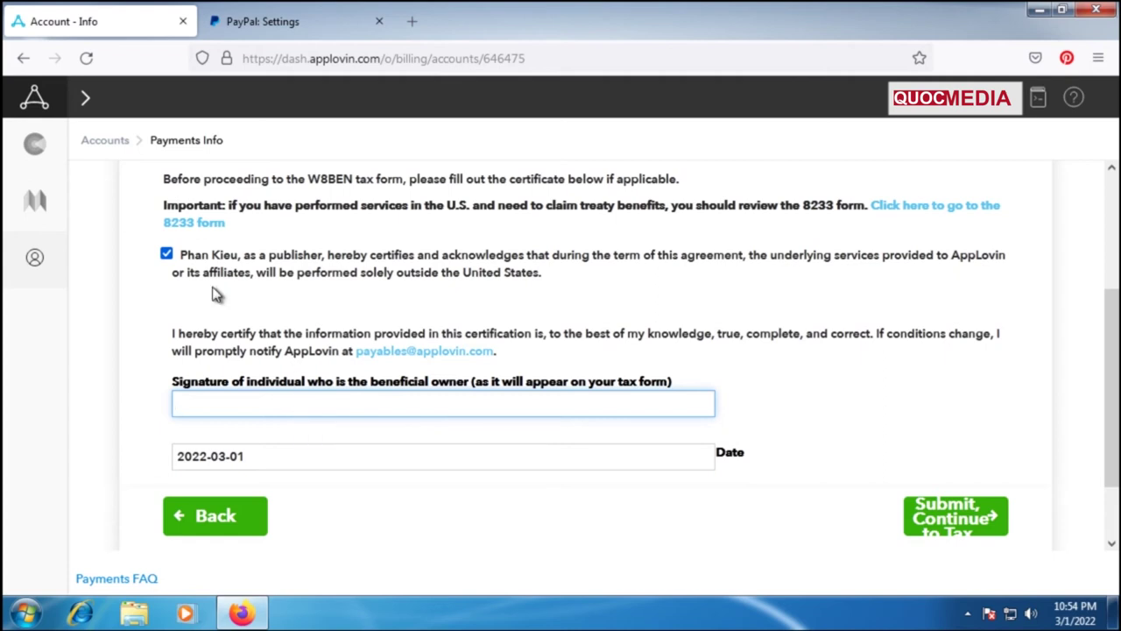
pyautogui.moveTo(182, 256); pyautogui.dragTo(241, 265)
pyautogui.hotkey('ctrl', 'c')
pyautogui.click(265, 403)
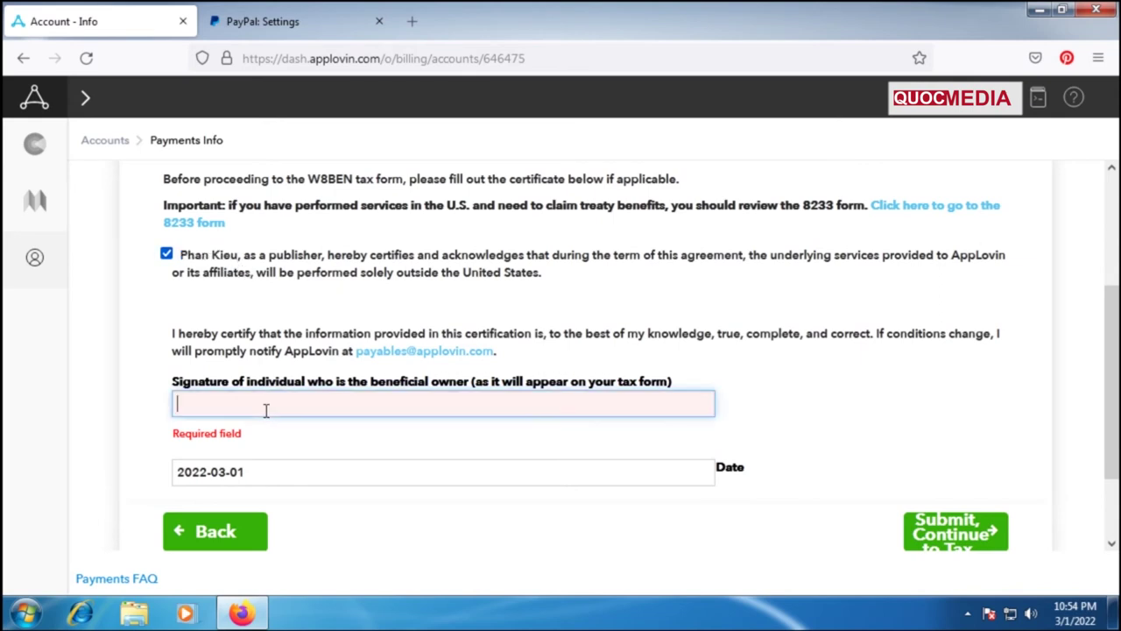
pyautogui.hotkey('ctrl', 'v')
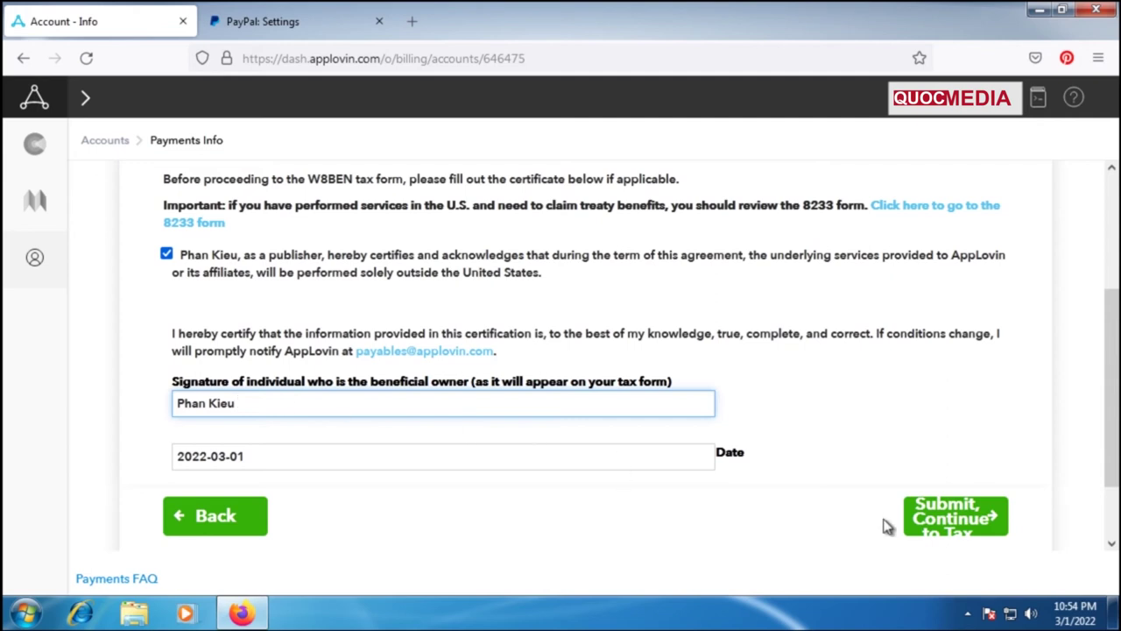
pyautogui.click(953, 519)
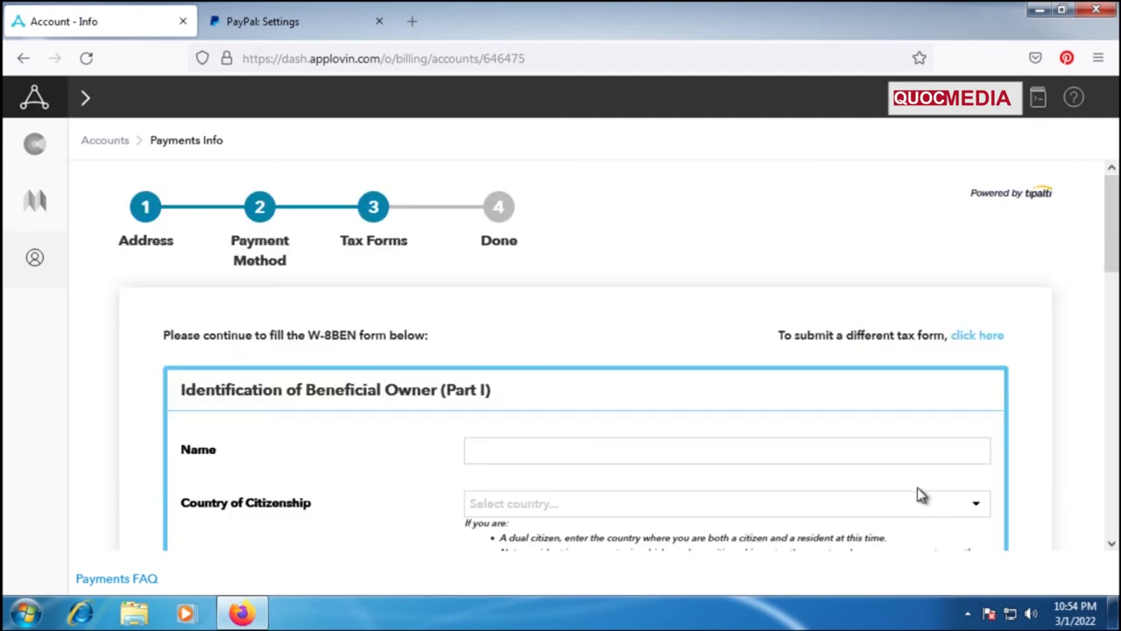
pyautogui.scroll(-2, 832, 440)
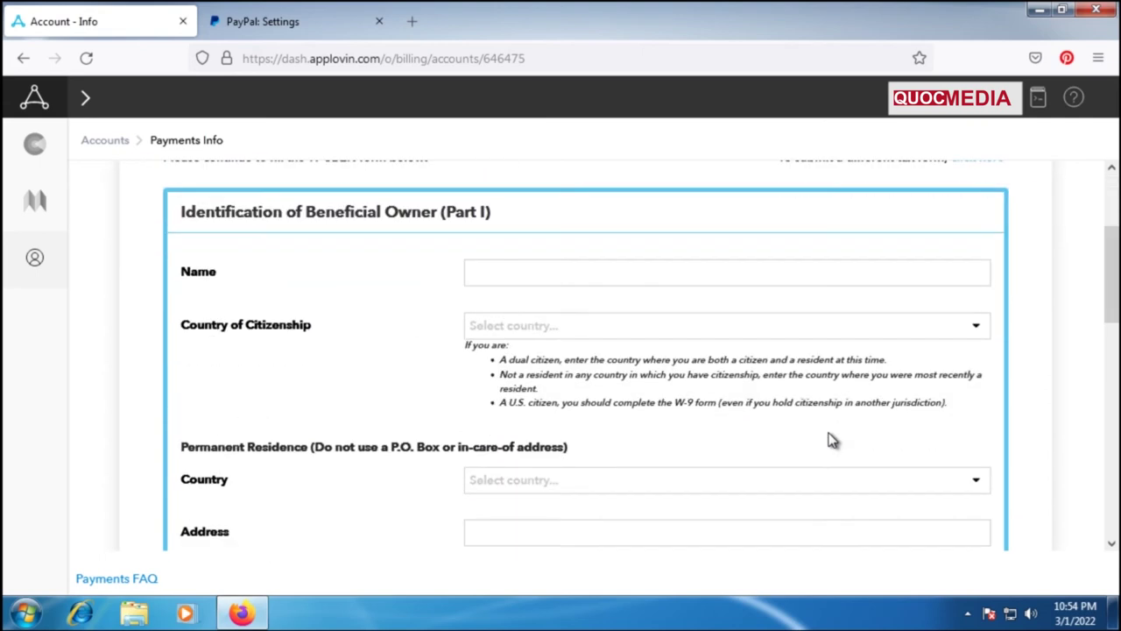
pyautogui.scroll(2, 833, 439)
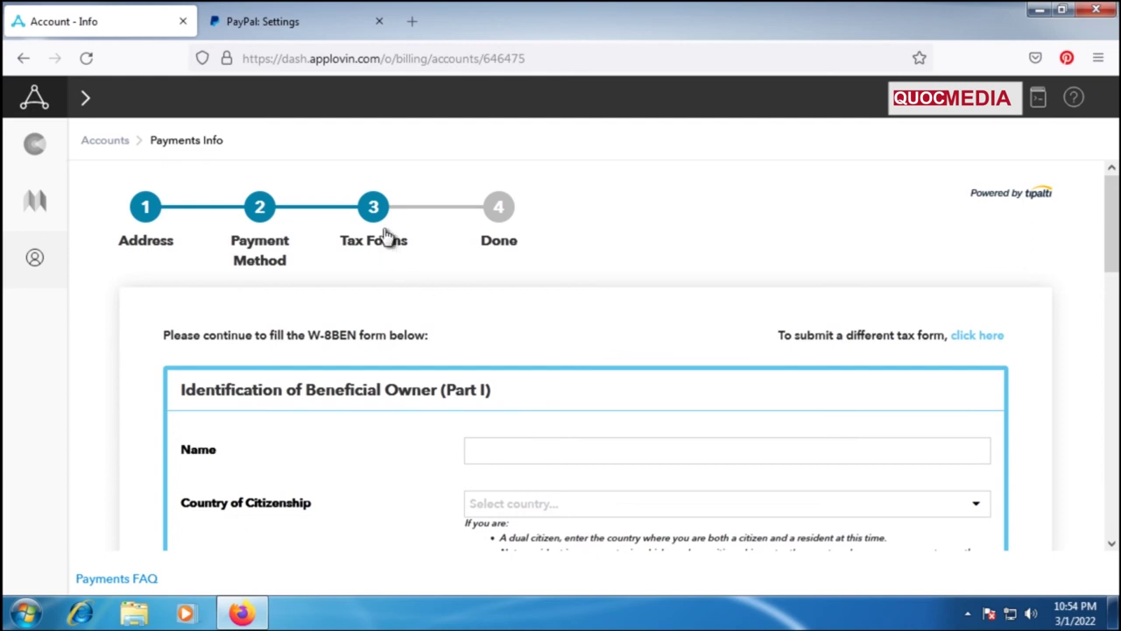
pyautogui.scroll(-4, 578, 380)
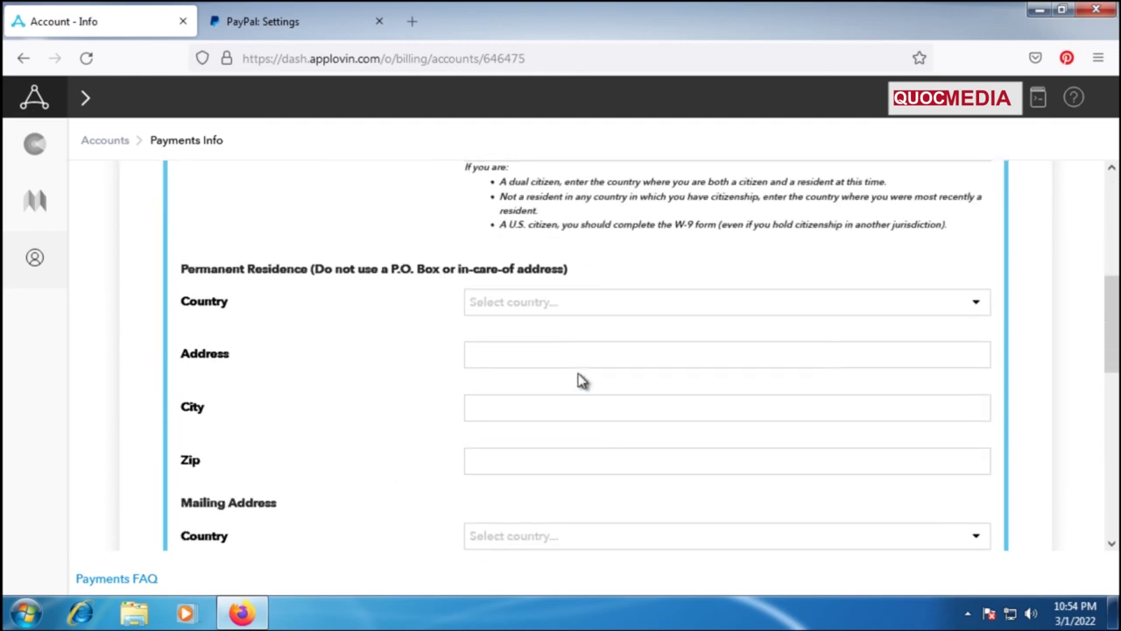
pyautogui.scroll(4, 579, 381)
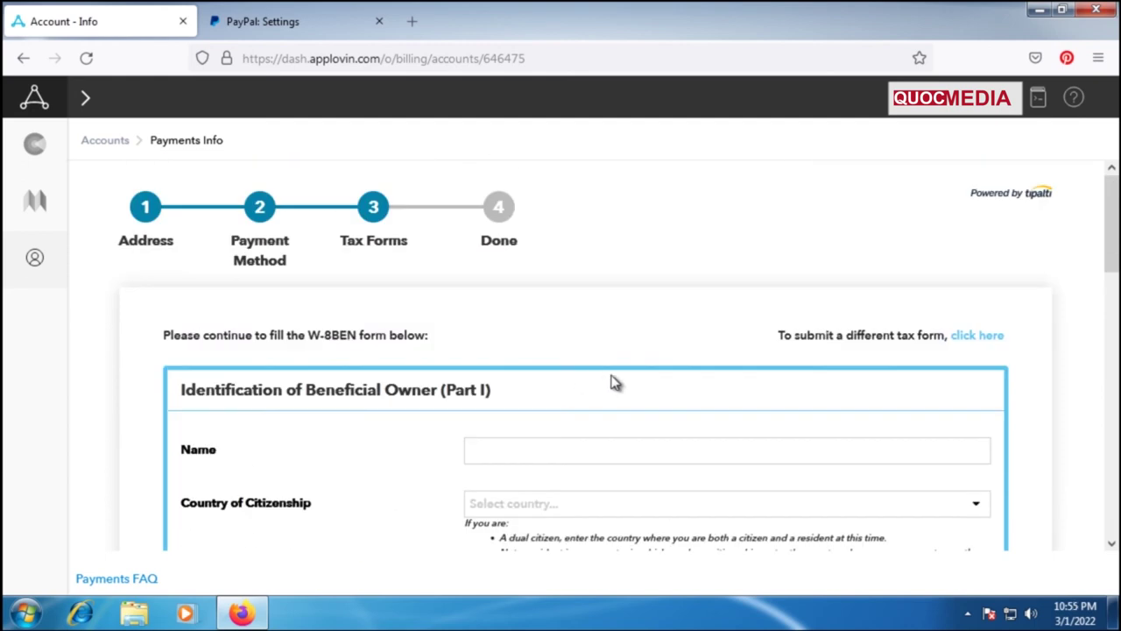
pyautogui.scroll(-6, 942, 378)
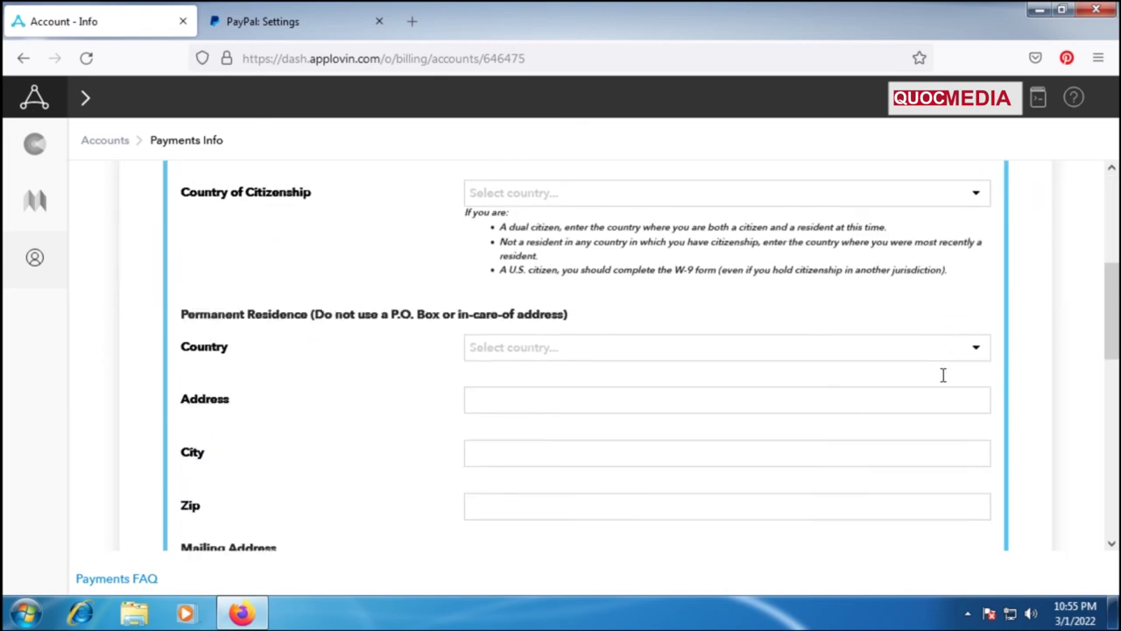
pyautogui.scroll(5, 945, 372)
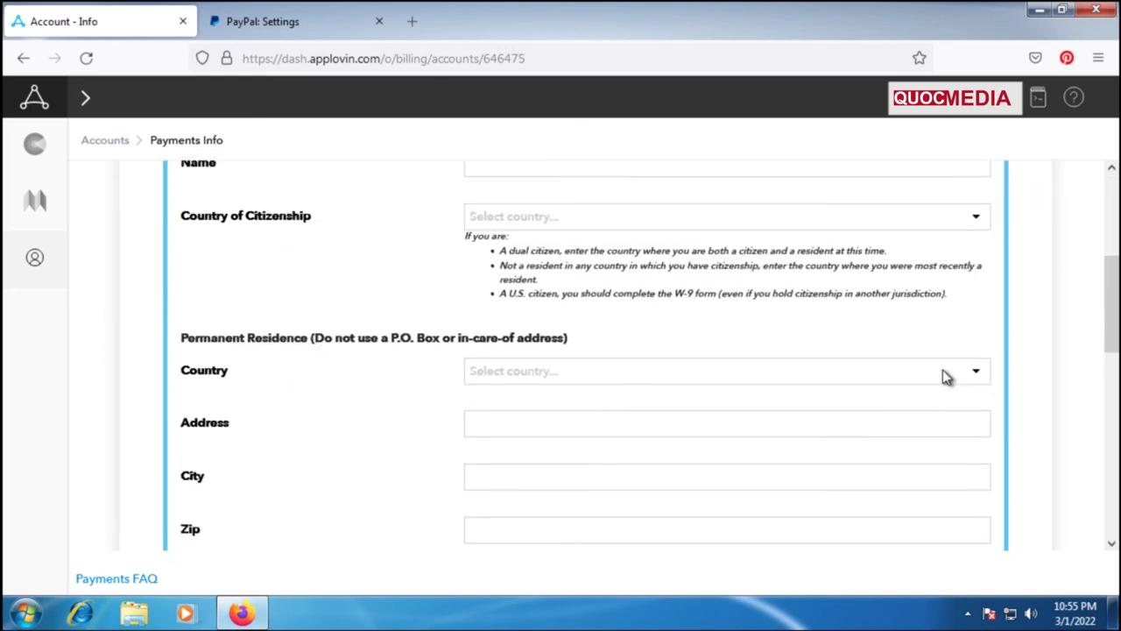
pyautogui.scroll(1, 944, 376)
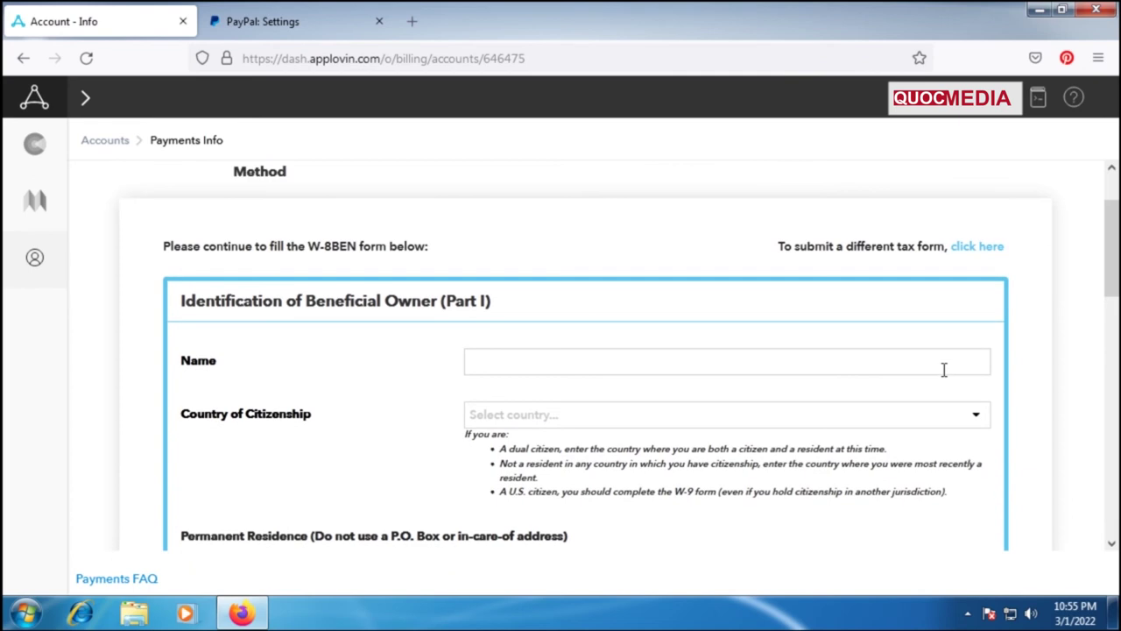
pyautogui.scroll(-1, 944, 368)
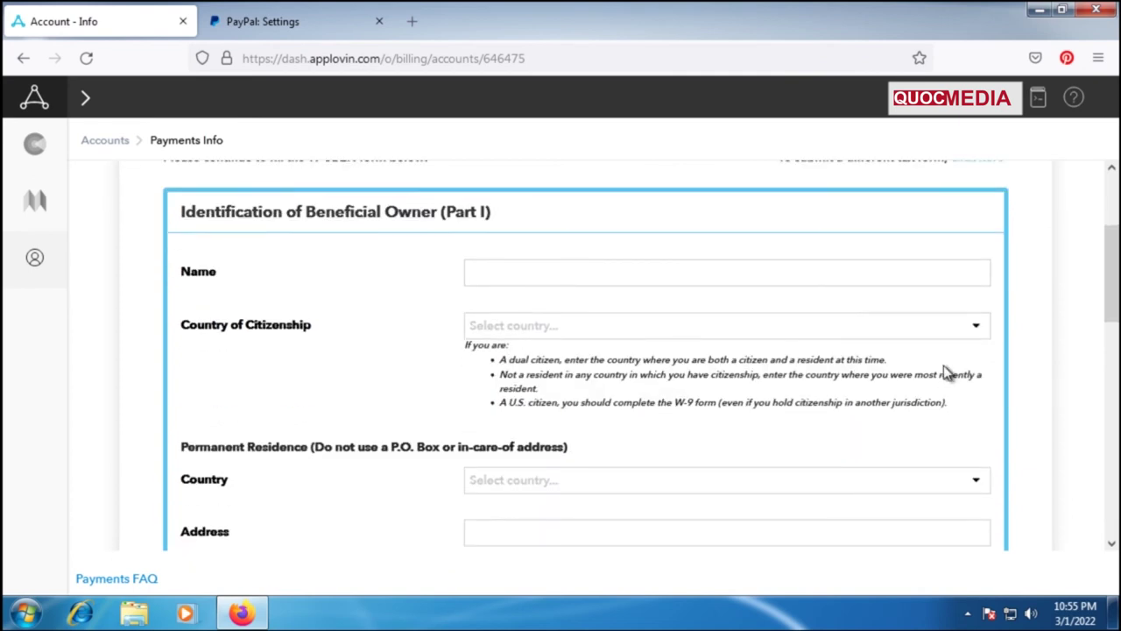
pyautogui.scroll(-4, 858, 375)
pyautogui.scroll(6, 859, 379)
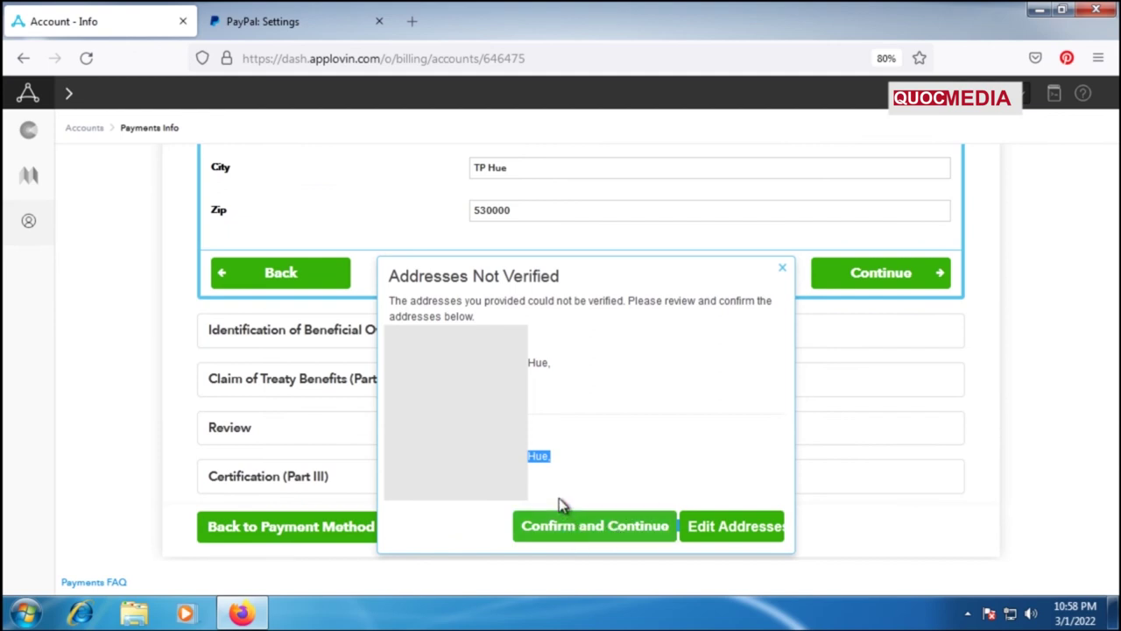
# Choose Confirm and Continue in the Addresses Not Verified dialog to accept Part I.
pyautogui.click(586, 482)
pyautogui.click(616, 533)
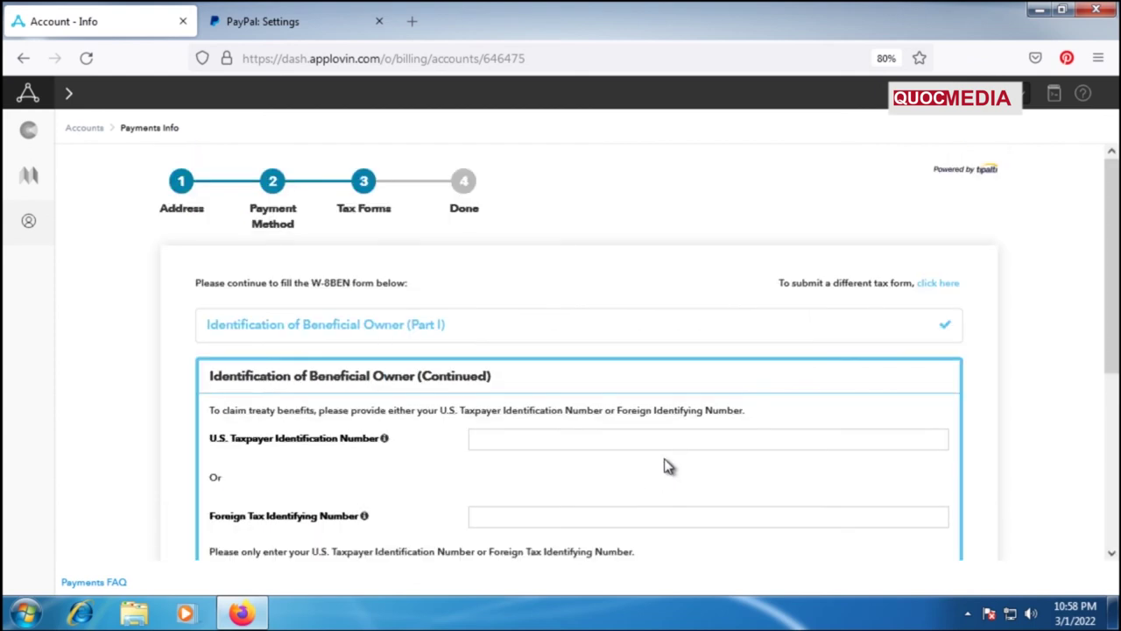
# Leave the US and foreign tax identifying numbers blank and continue to Part II.
pyautogui.scroll(-1, 664, 465)
pyautogui.scroll(-1, 664, 464)
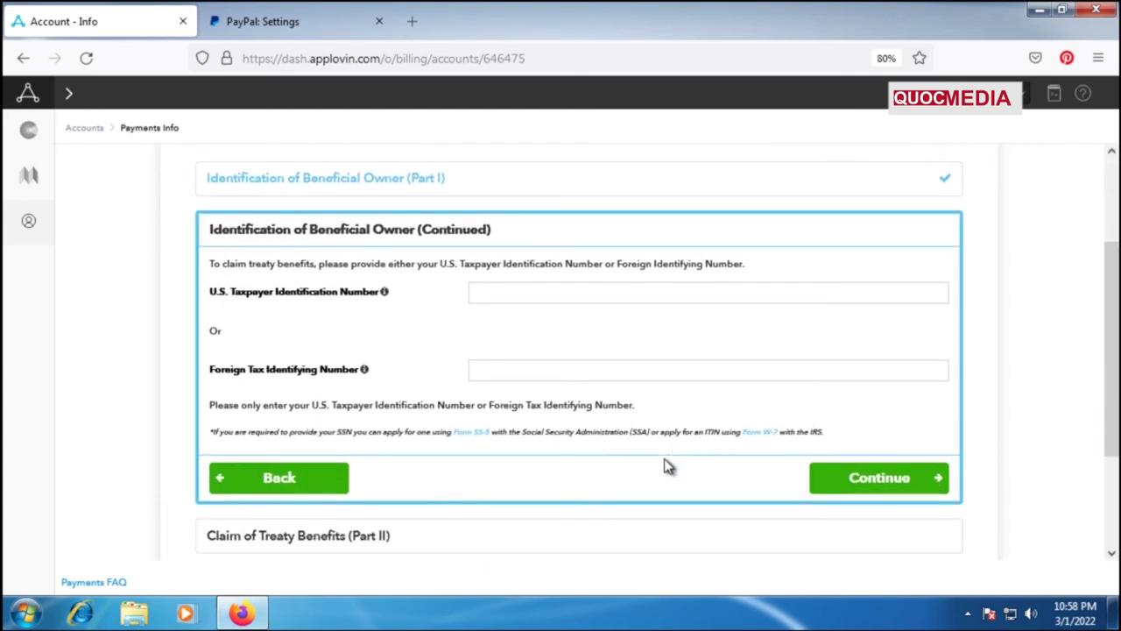
pyautogui.scroll(1, 665, 464)
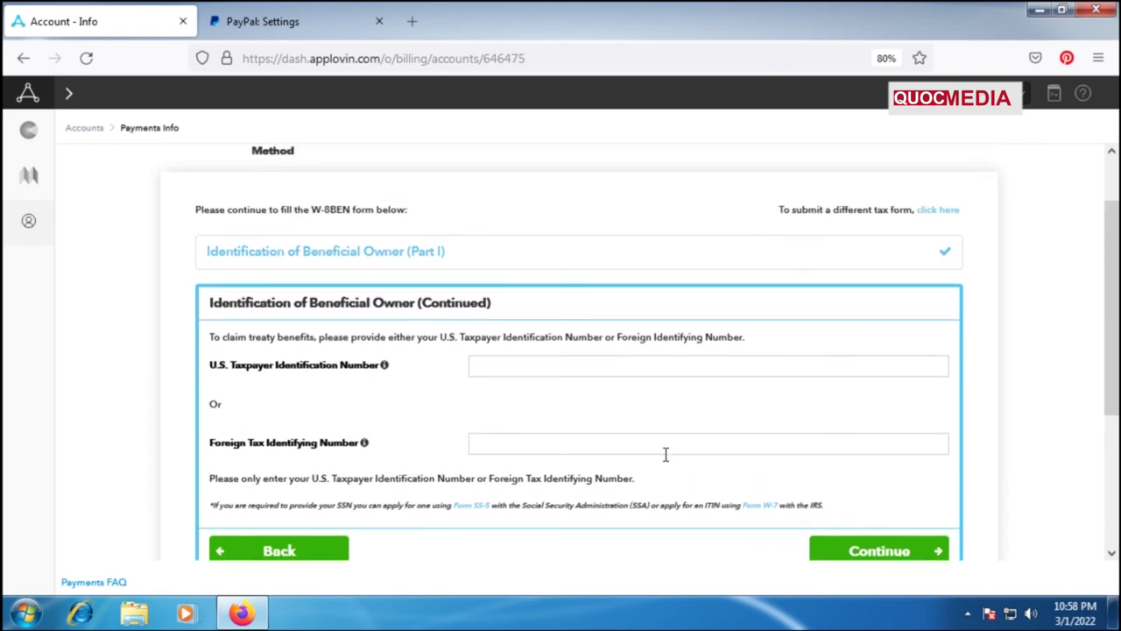
pyautogui.keyDown('ctrl'); pyautogui.scroll(1, 666, 453); pyautogui.keyUp('ctrl')
pyautogui.scroll(-1, 666, 454)
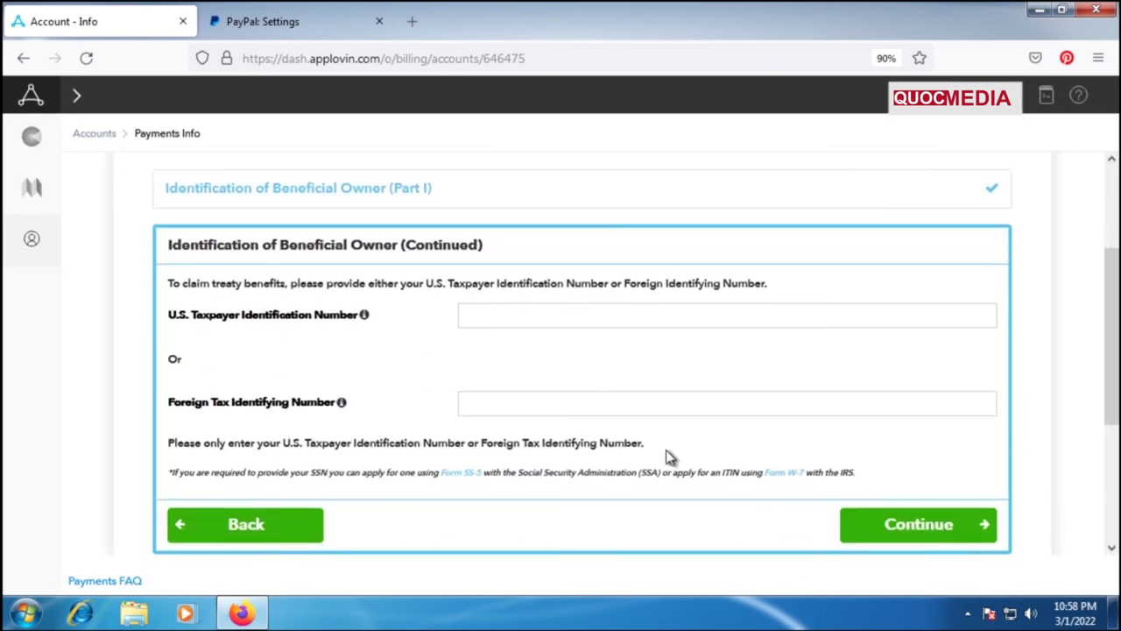
pyautogui.scroll(-1, 666, 456)
pyautogui.scroll(-2, 668, 455)
pyautogui.scroll(2, 671, 458)
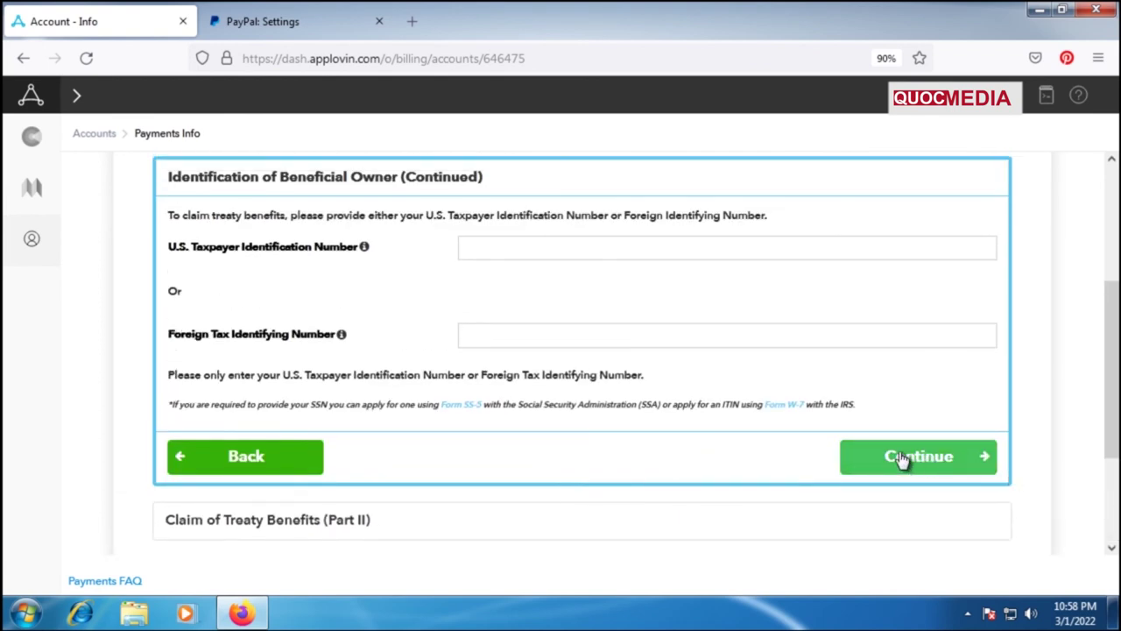
pyautogui.click(900, 460)
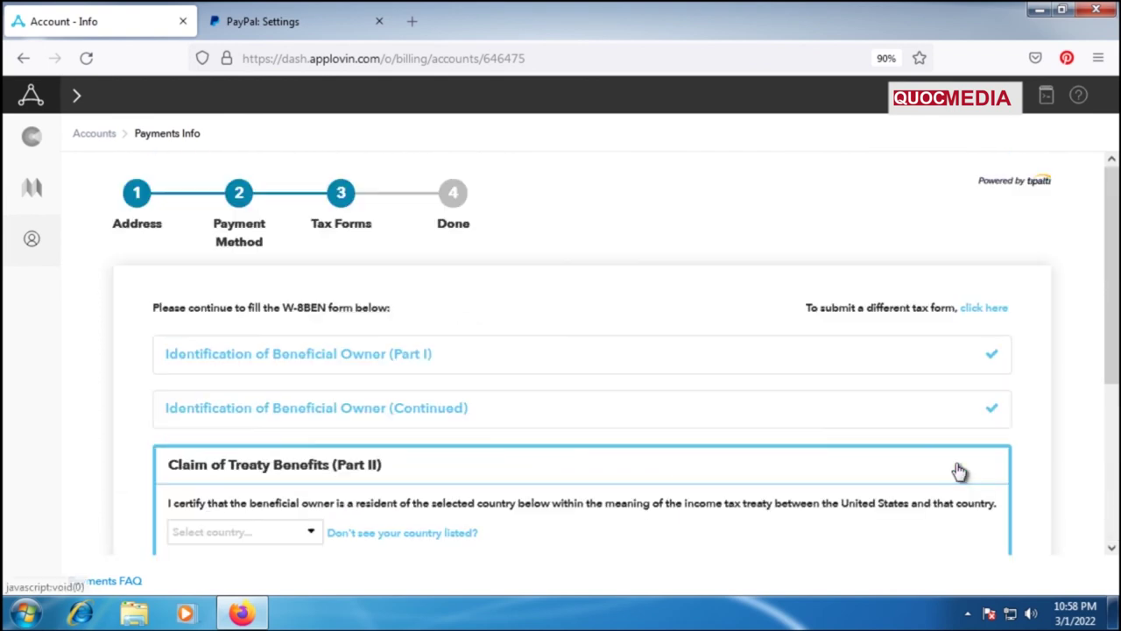
# Restore normal page zoom, then continue past Claim of Treaty Benefits and Review.
pyautogui.scroll(-2, 778, 450)
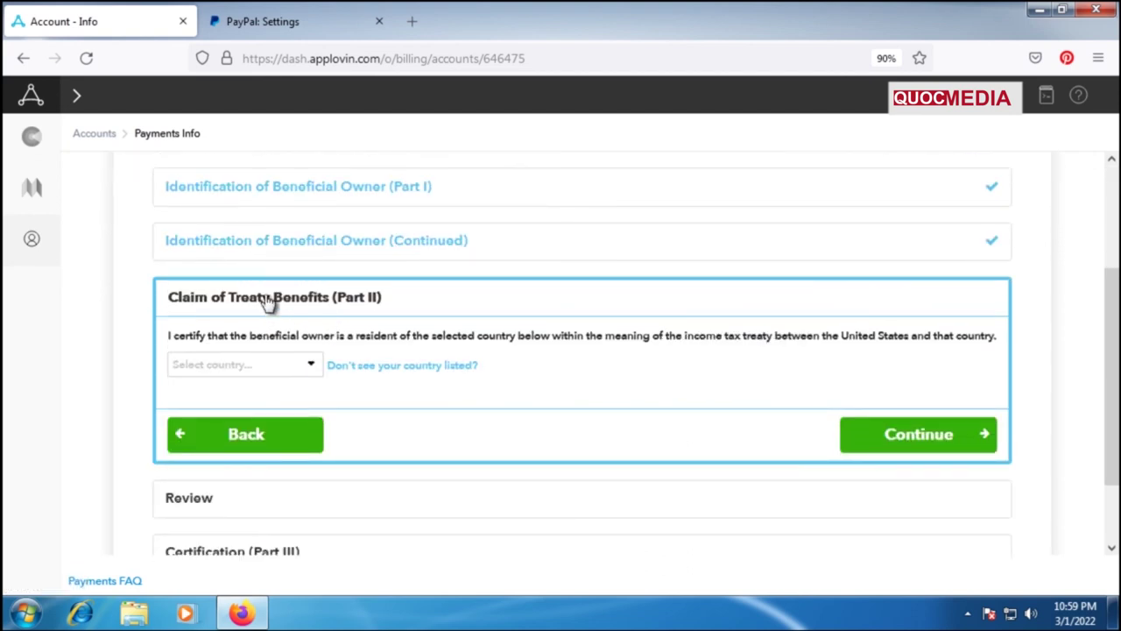
pyautogui.hotkey('ctrl', '+')
pyautogui.scroll(-1, 501, 356)
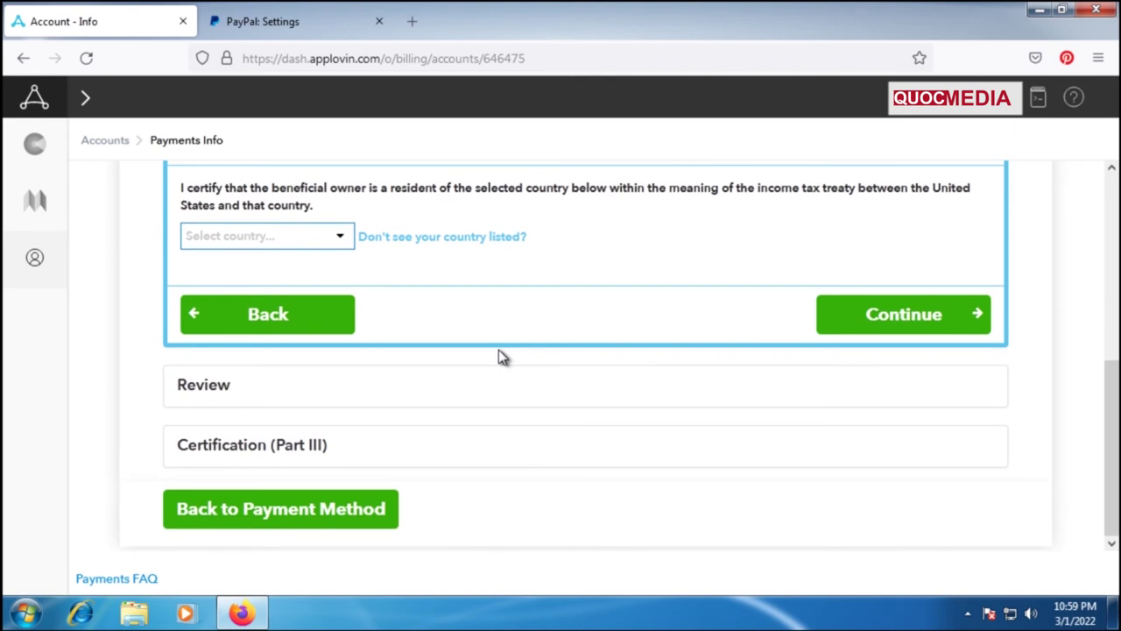
pyautogui.click(905, 324)
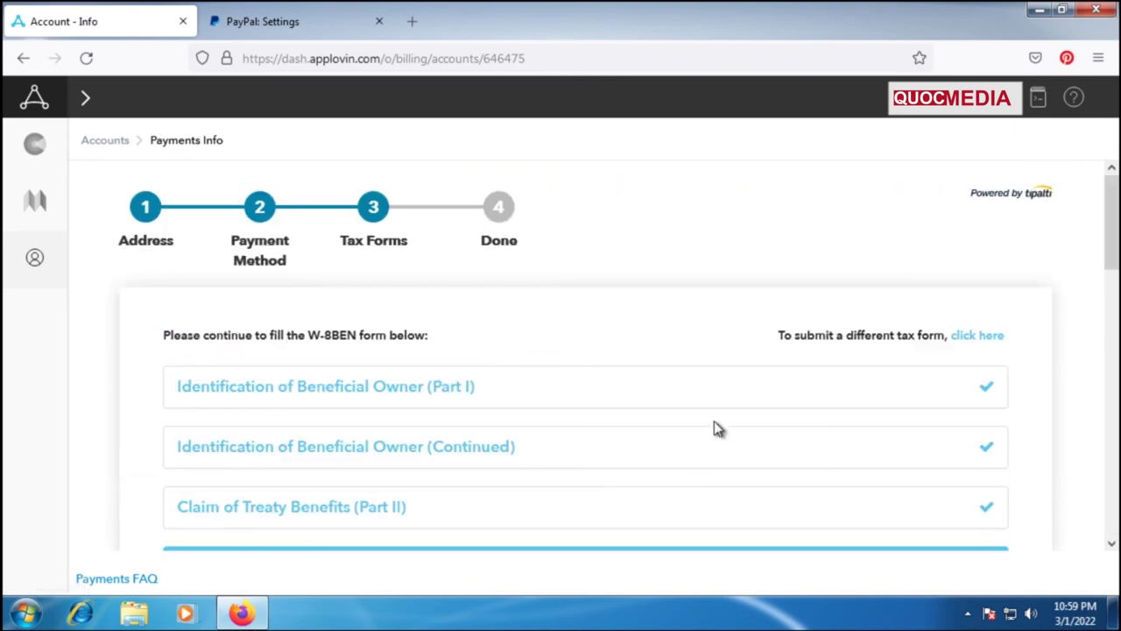
pyautogui.scroll(-10, 714, 429)
pyautogui.click(914, 383)
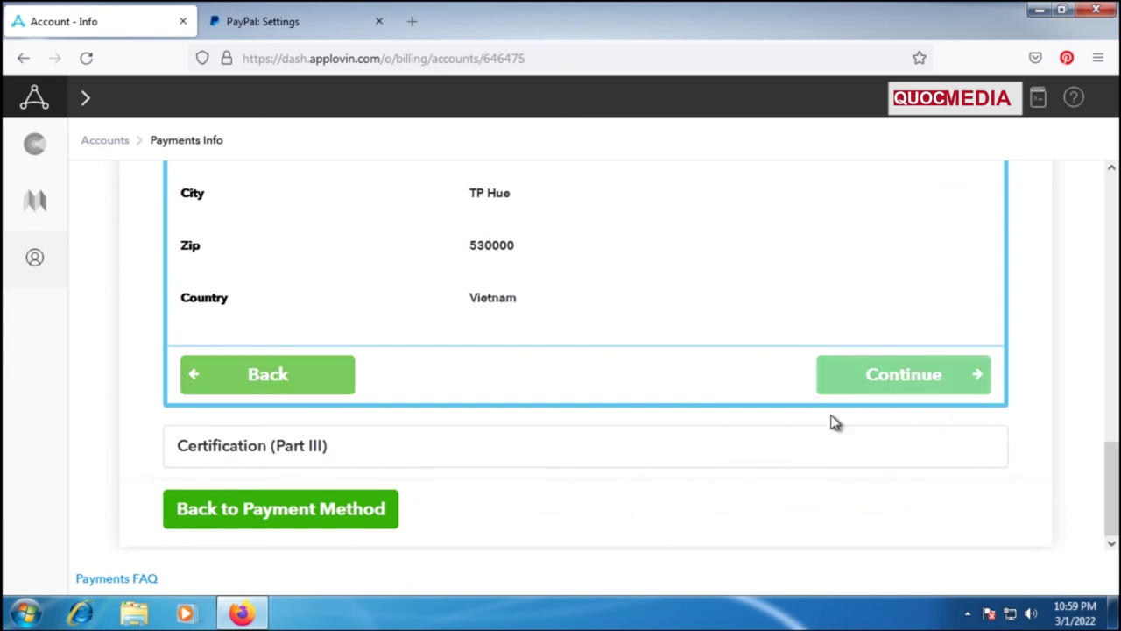
pyautogui.scroll(-6, 834, 422)
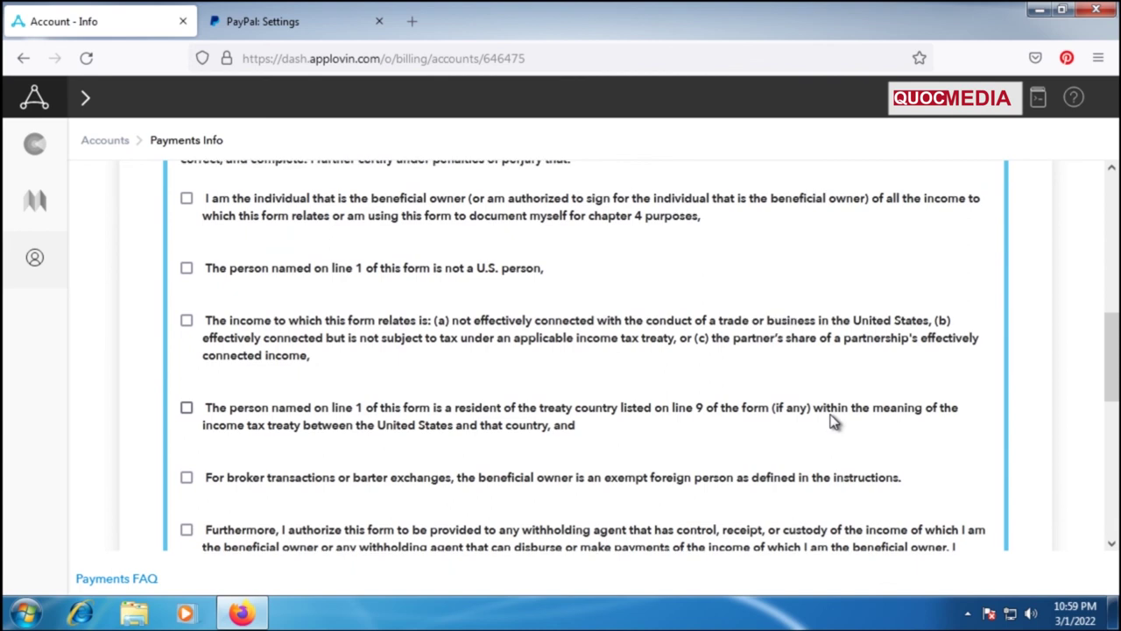
# Certify beneficial ownership, non-U.S. status, non-effectively-connected income and treaty-country residence.
pyautogui.scroll(2, 832, 421)
pyautogui.scroll(1, 1109, 316)
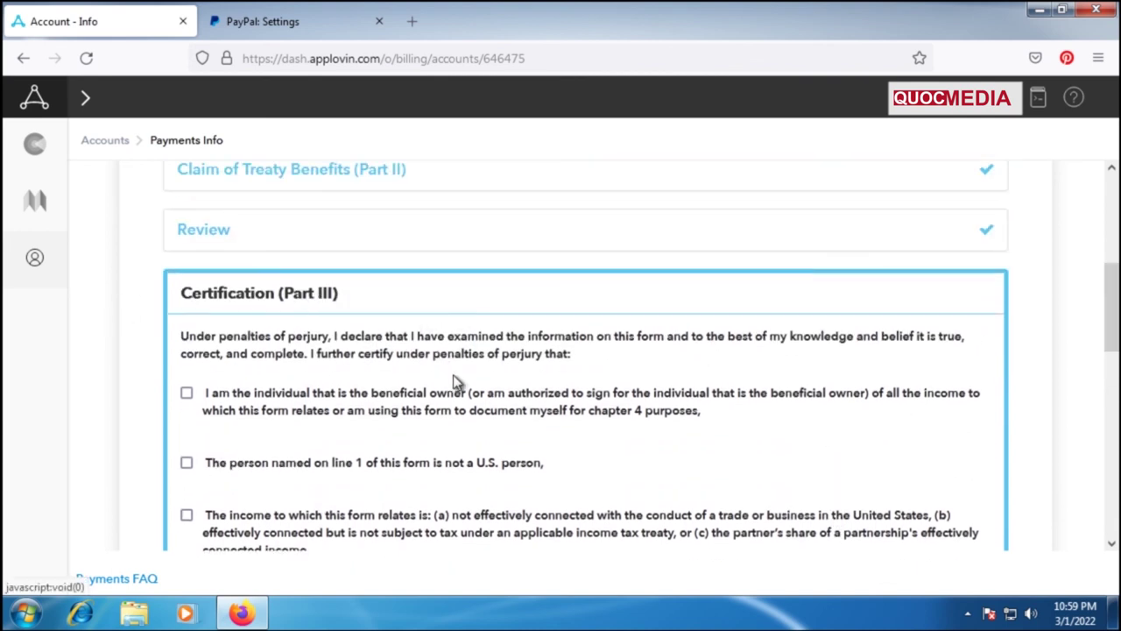
pyautogui.scroll(-3, 448, 375)
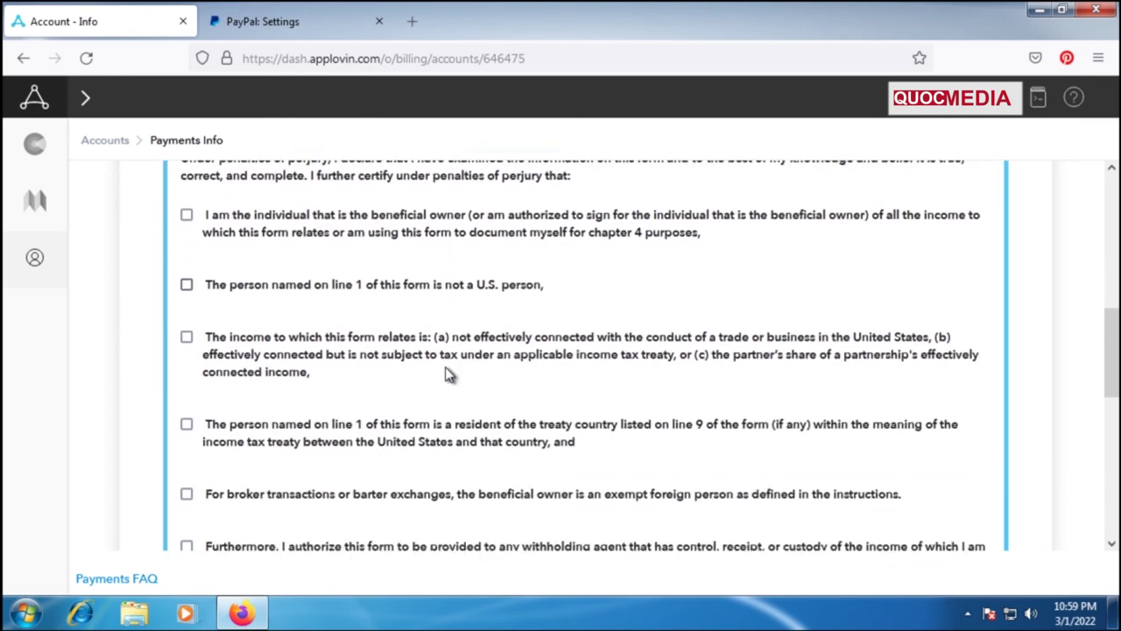
pyautogui.scroll(2, 586, 352)
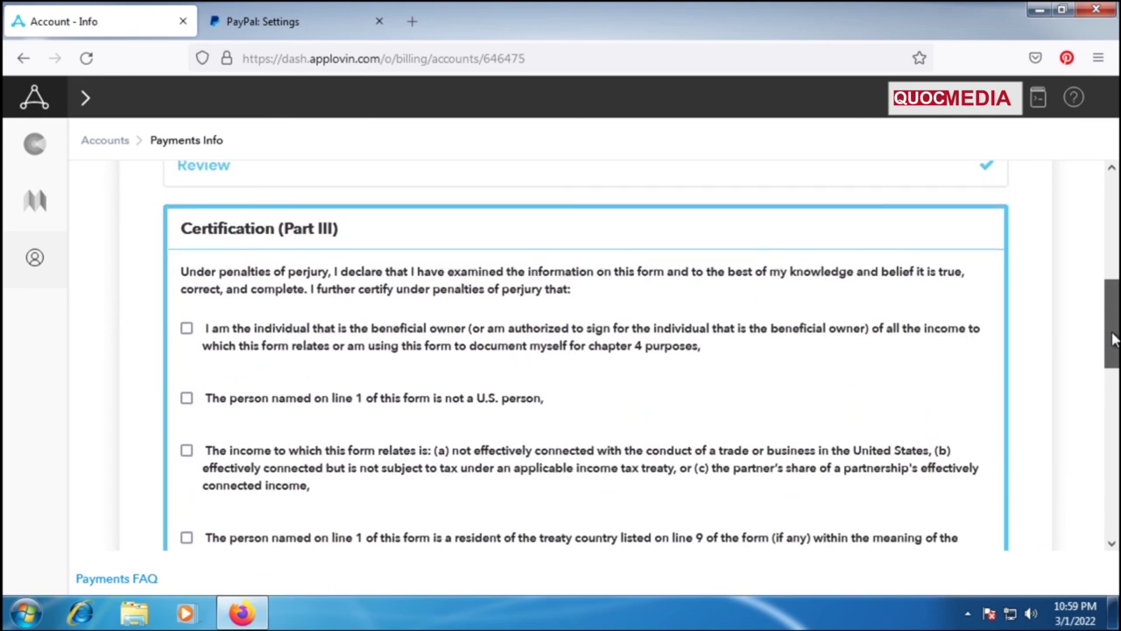
pyautogui.click(187, 308)
pyautogui.click(188, 377)
pyautogui.click(186, 430)
pyautogui.click(187, 518)
# Certify exempt broker-transaction status and authorize providing the form to withholding agents.
pyautogui.scroll(-5, 1111, 351)
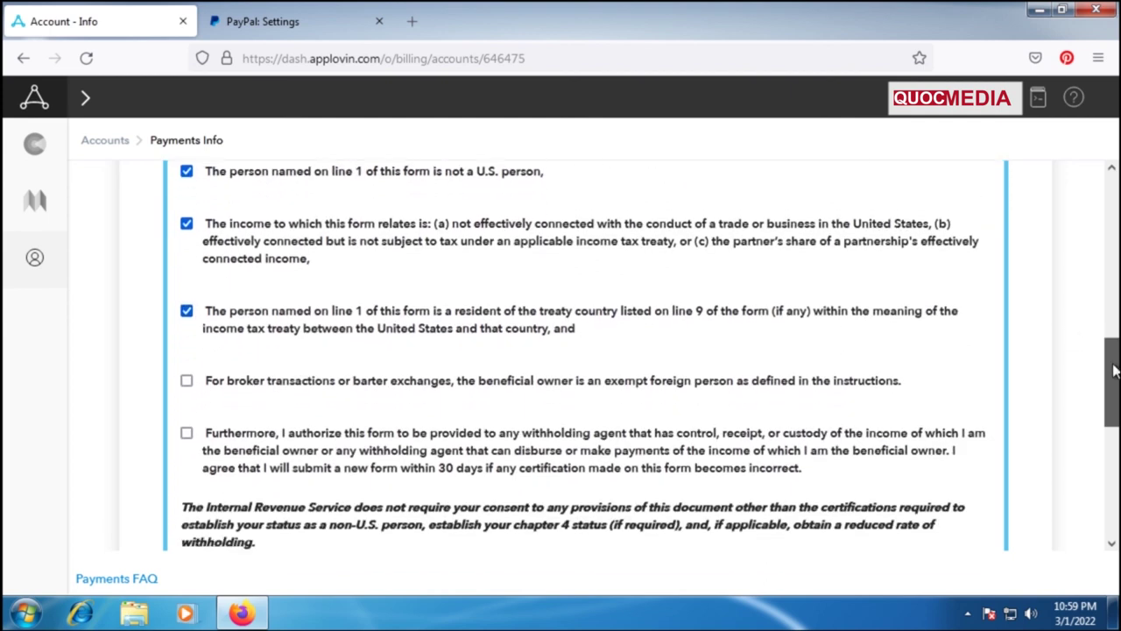
pyautogui.click(187, 371)
pyautogui.click(187, 423)
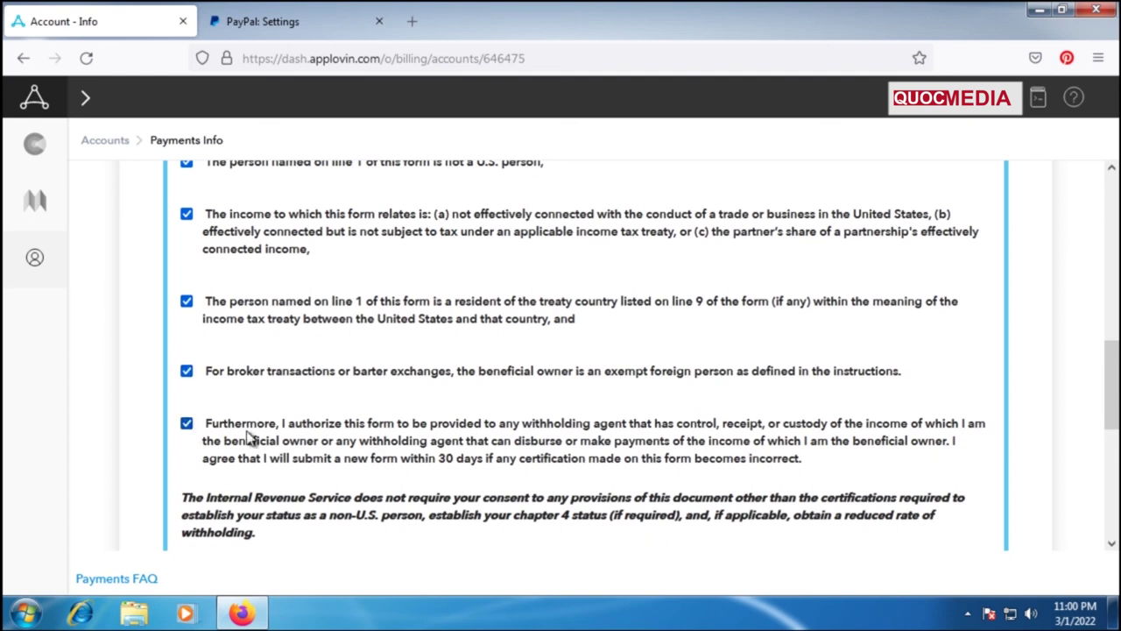
pyautogui.scroll(-7, 359, 251)
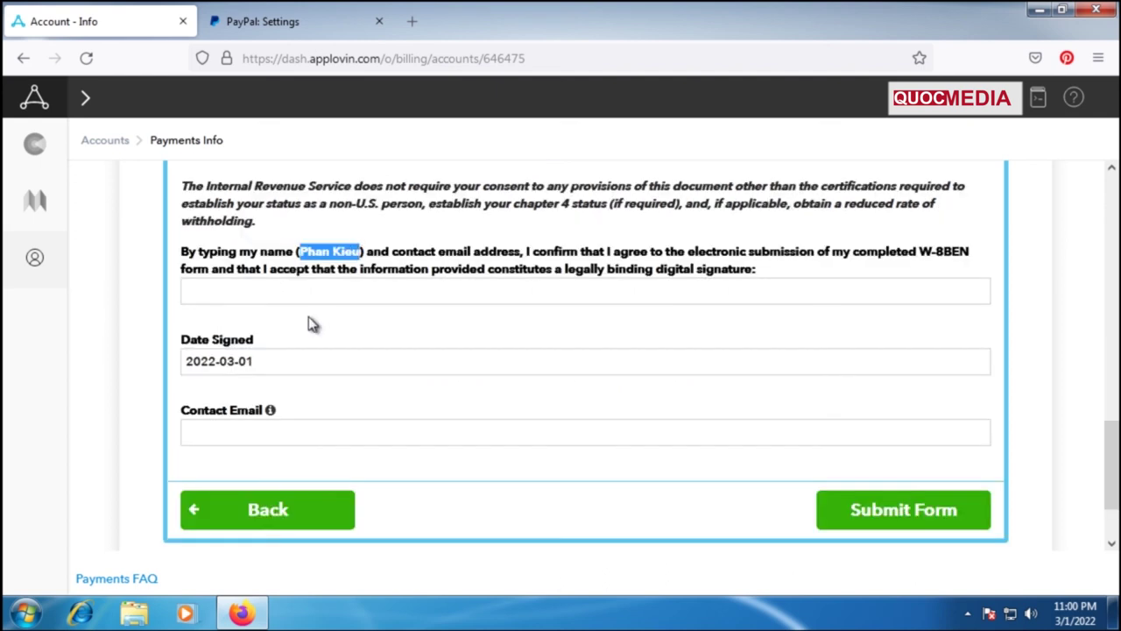
# Paste the owner's full name as signature and the contact e-mail, then submit the W-8BEN.
pyautogui.click(241, 290)
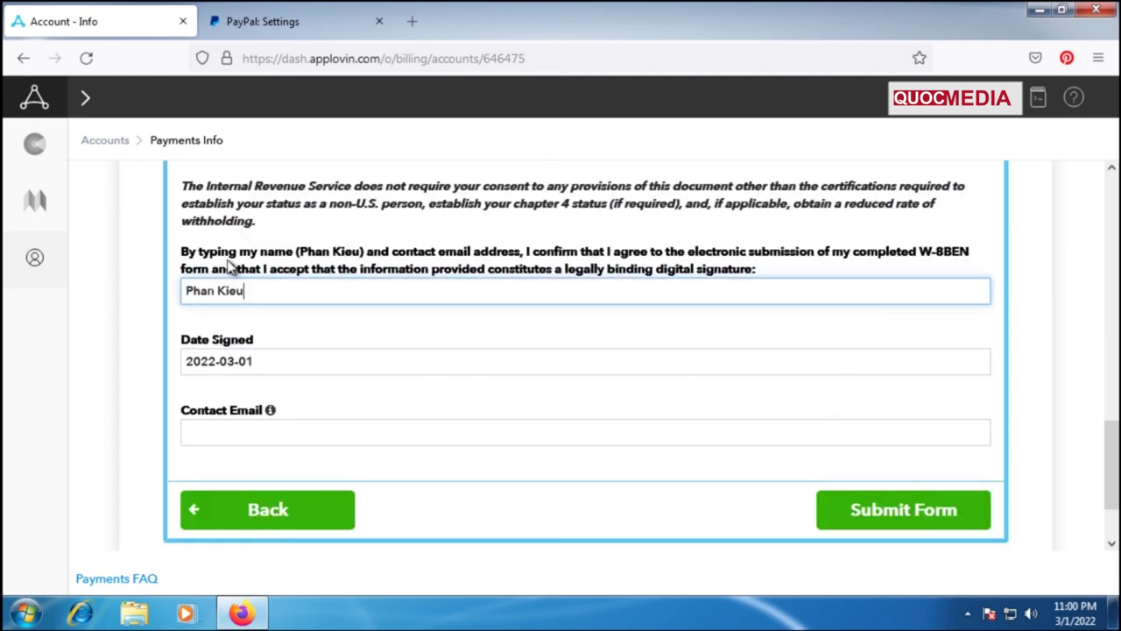
pyautogui.click(261, 437)
pyautogui.hotkey('ctrl', 'v')
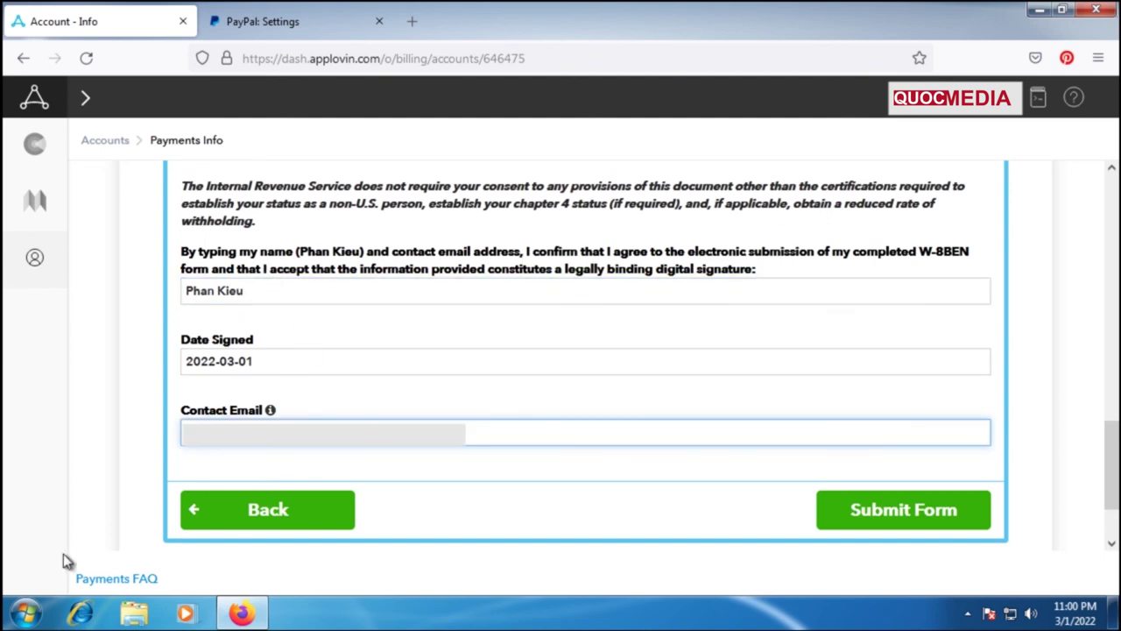
pyautogui.click(945, 513)
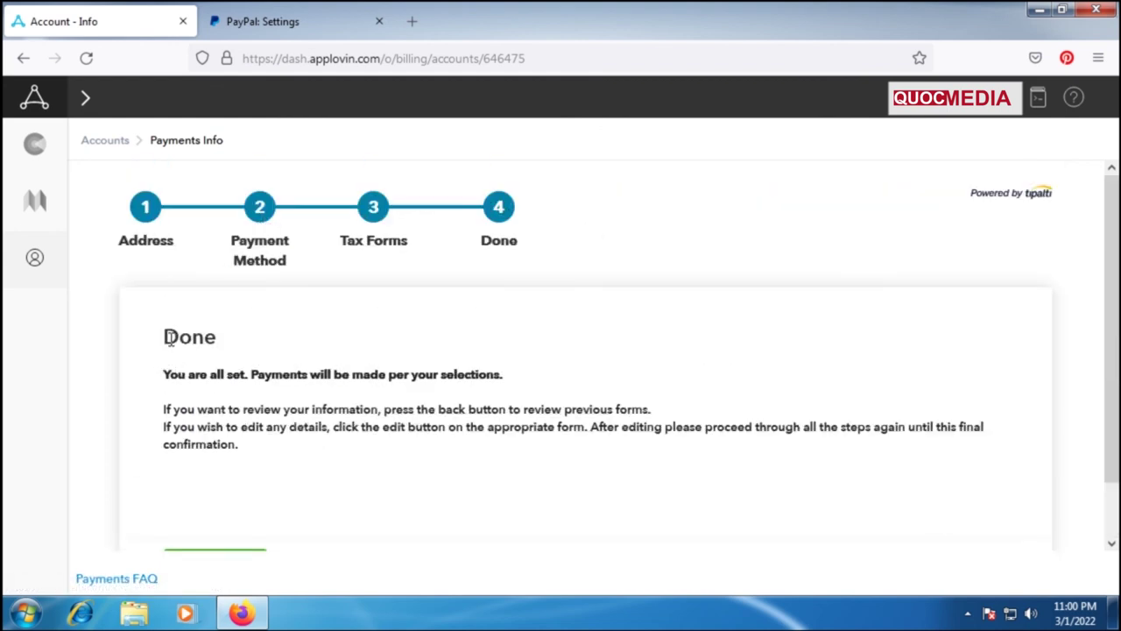
pyautogui.moveTo(170, 340); pyautogui.dragTo(227, 345)
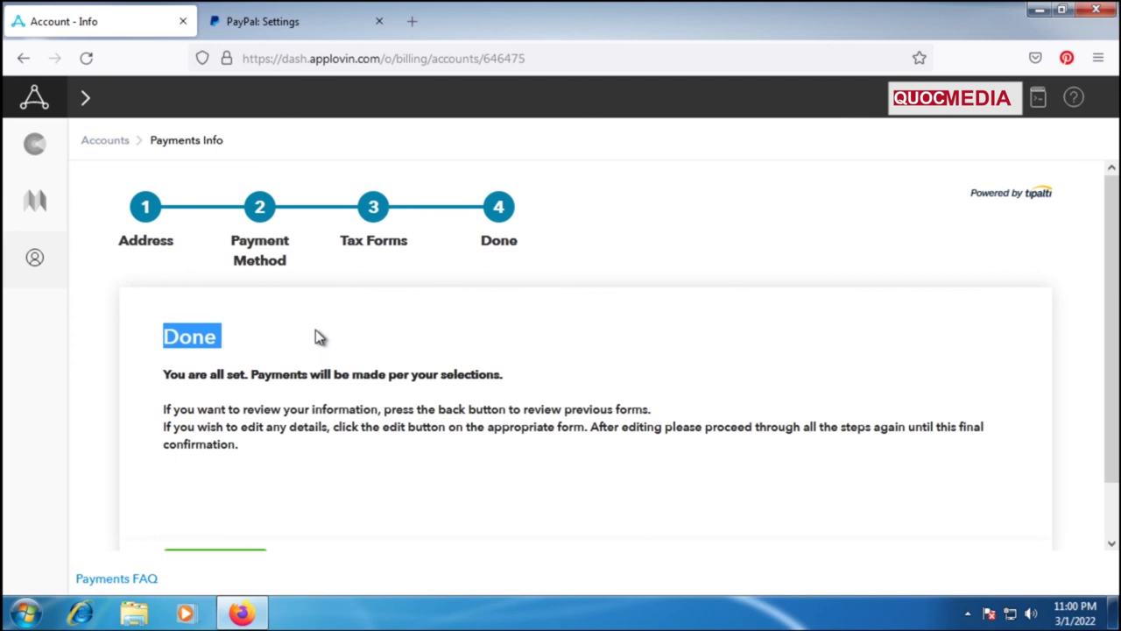